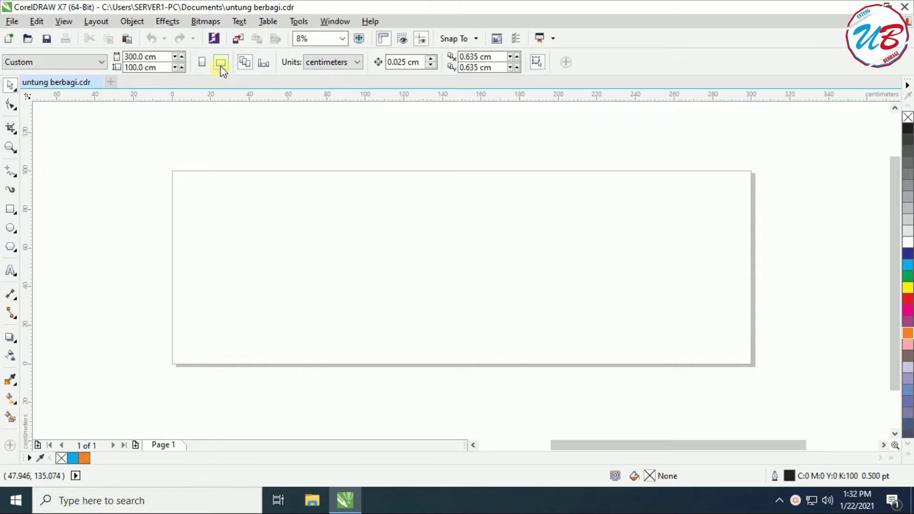
- Set the page to landscape at 300 cm wide by 100 cm high and add a rectangle covering the whole page
click(221, 65)
drag(143, 56, 116, 56)
text(300)
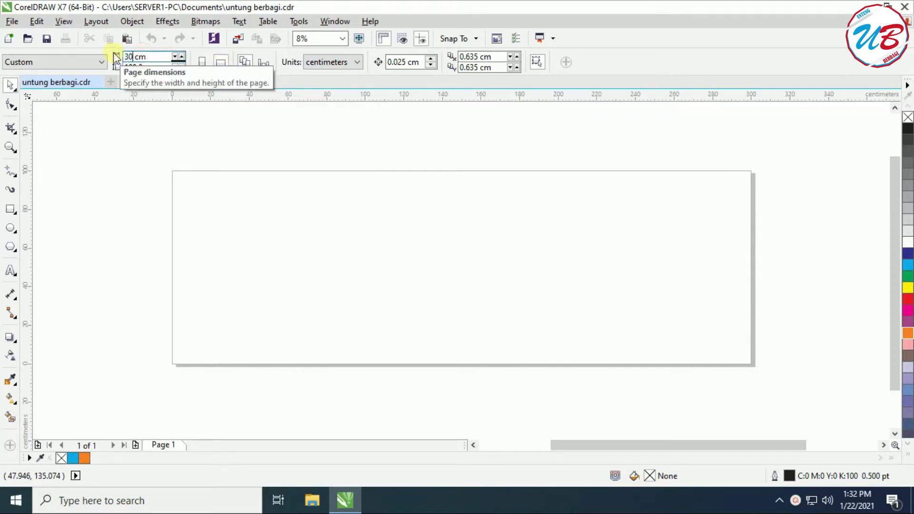
key(Return)
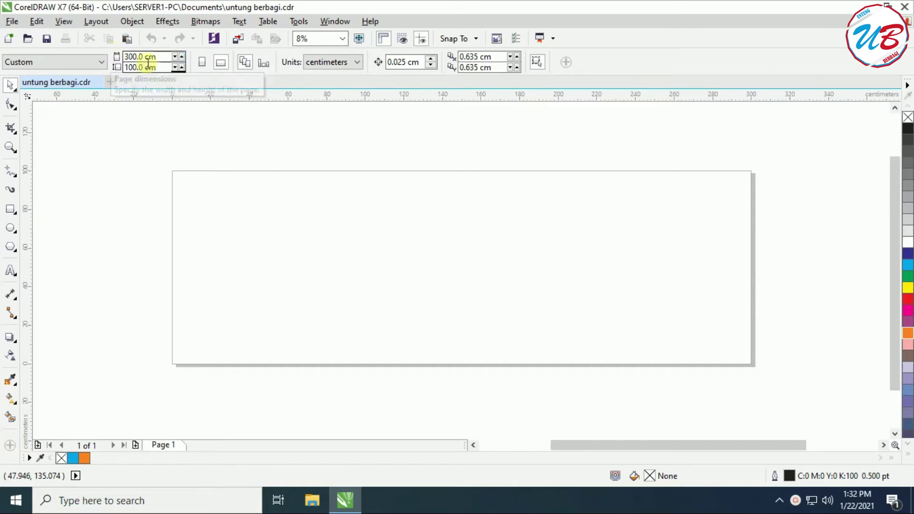
drag(144, 67, 116, 63)
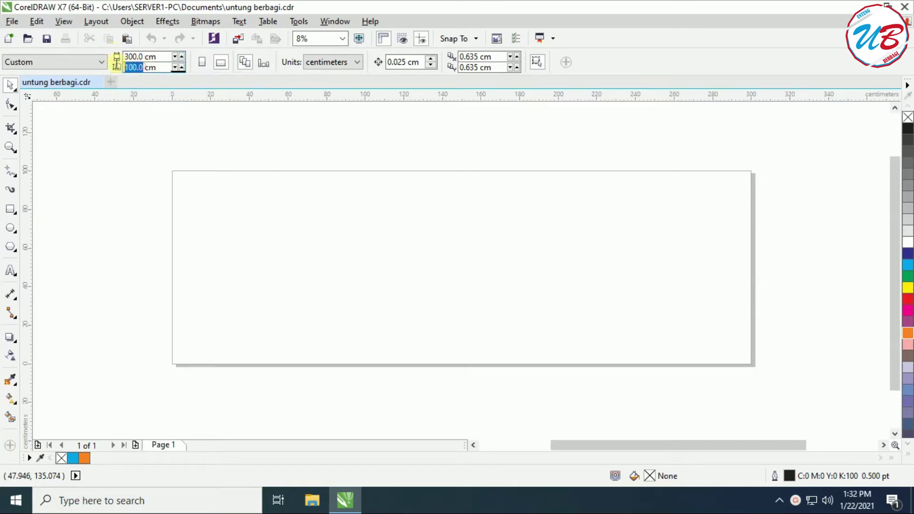
text(100)
key(Return)
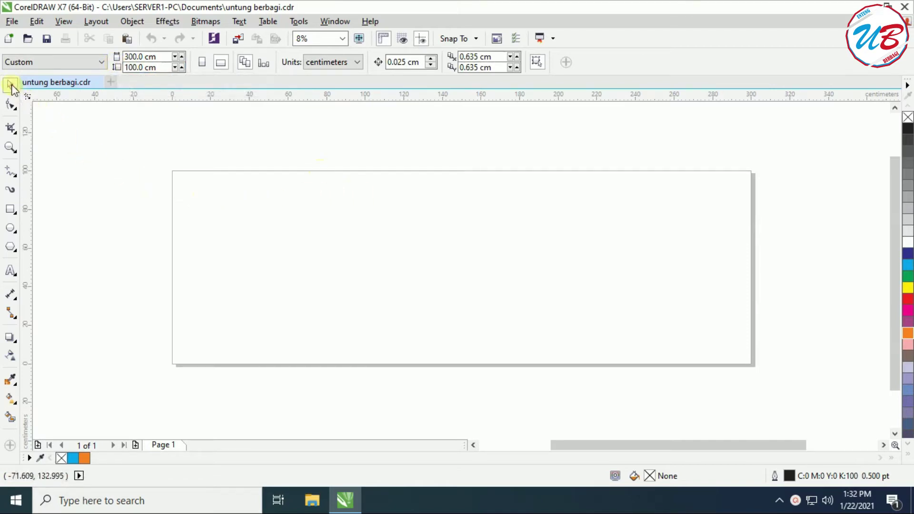
double_click(11, 208)
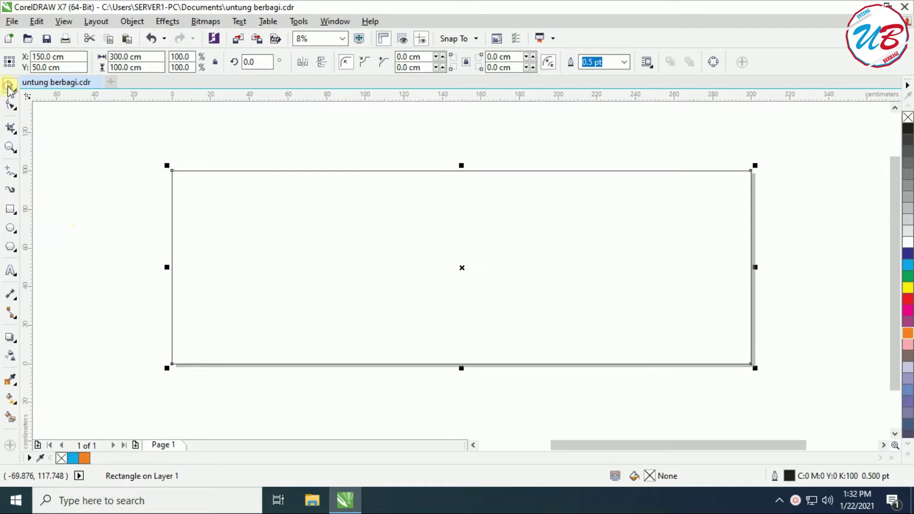
- Draw a circle about 92 cm in diameter and place it vertically centred near the page's right edge
click(11, 228)
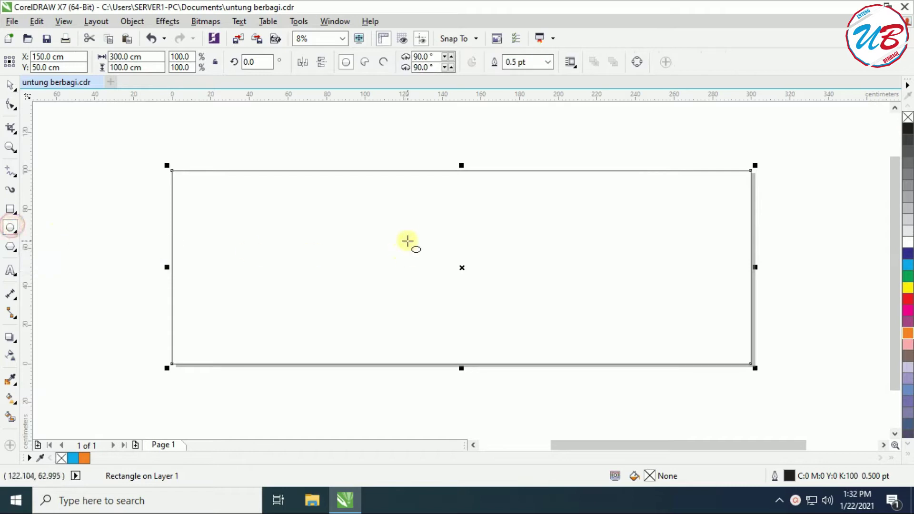
drag(396, 213, 575, 341)
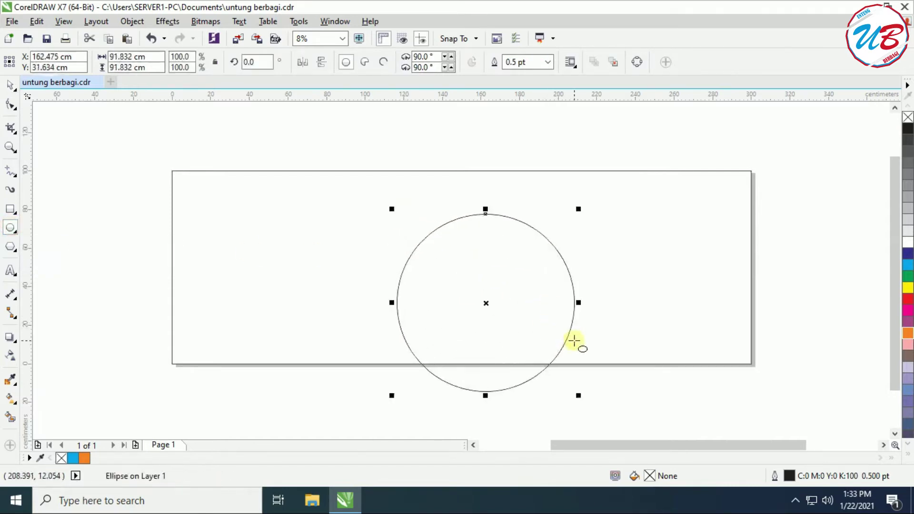
drag(485, 303, 659, 269)
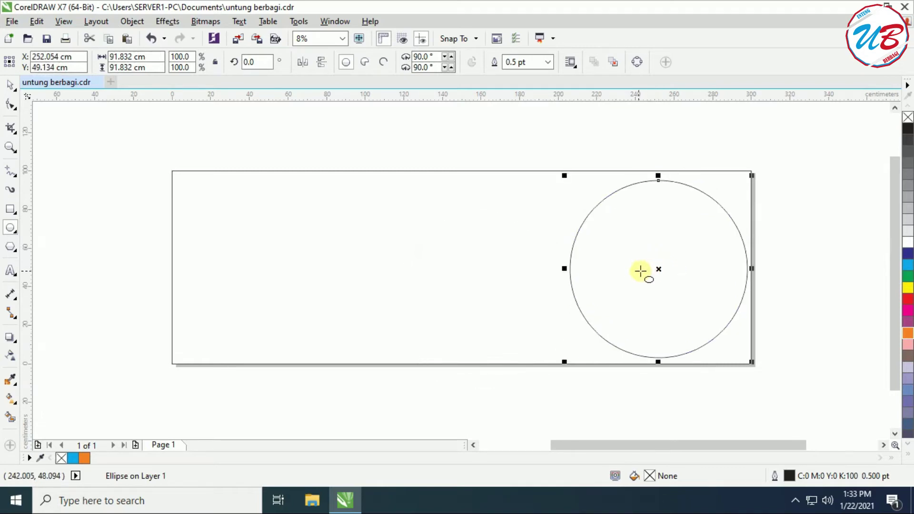
key(Up)
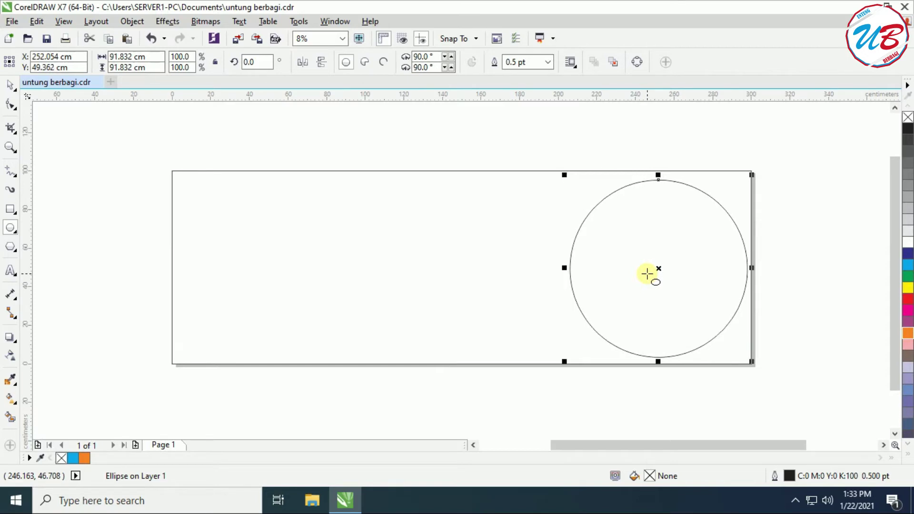
key(Up)
key(Up)
key(Up)
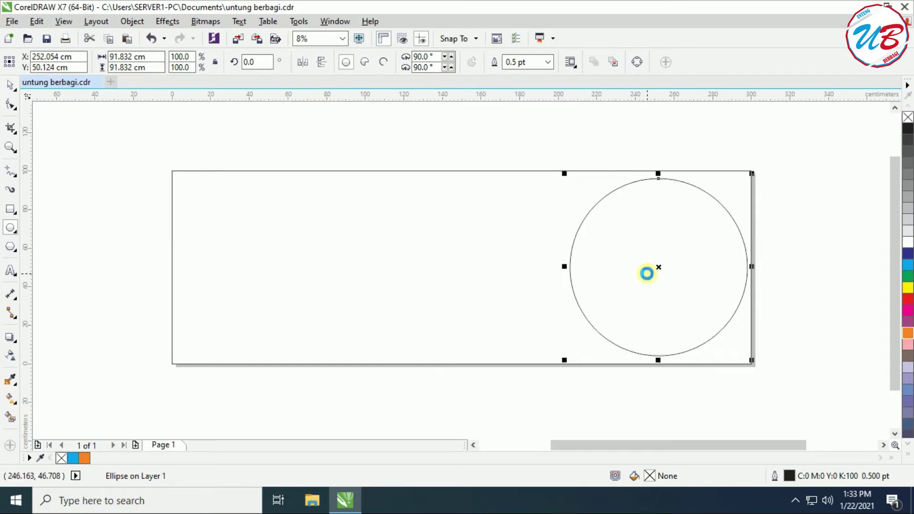
click(834, 274)
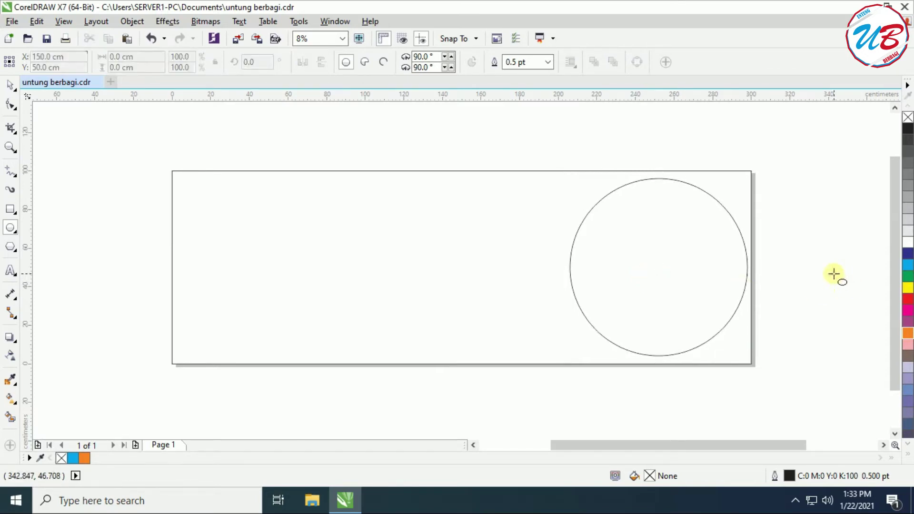
- Copy the circle, move the copy left so it slightly overlaps the original, and shrink it to about 79 cm
click(10, 84)
click(698, 250)
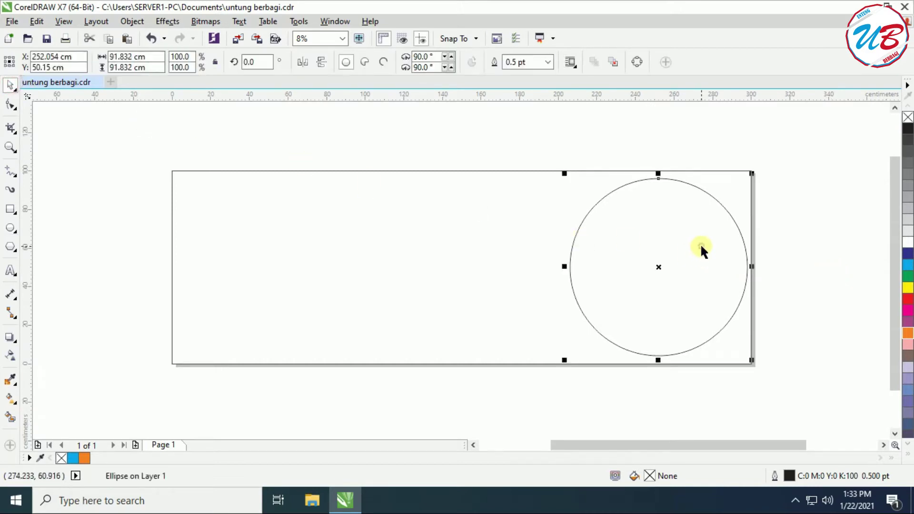
right_click(658, 267)
click(717, 274)
right_click(783, 202)
click(807, 291)
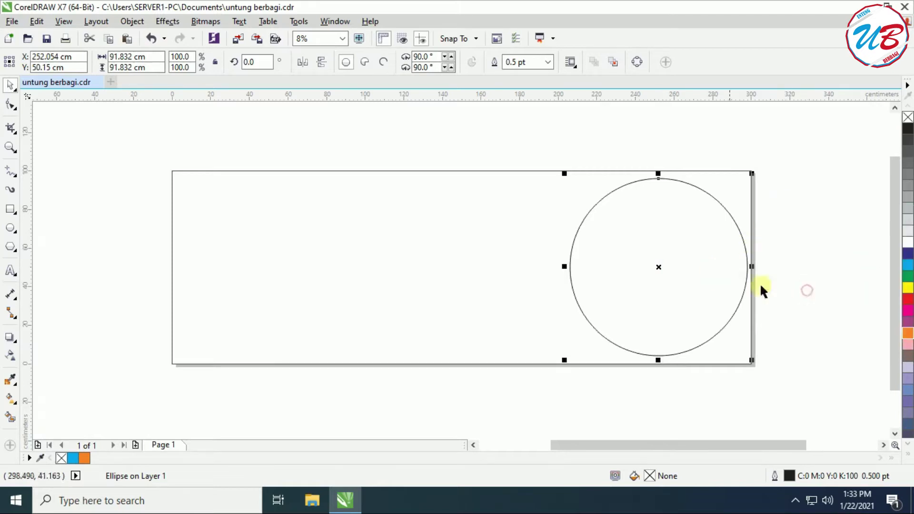
drag(658, 267, 513, 254)
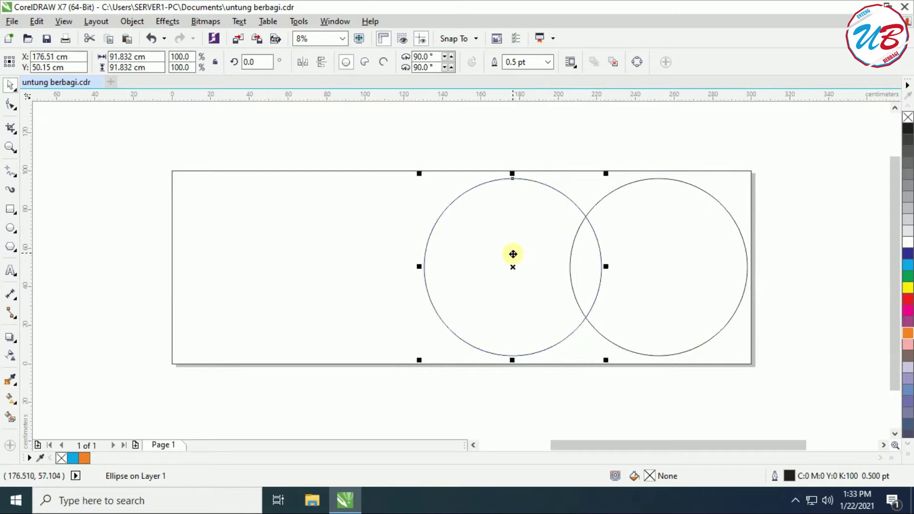
mouse_move(418, 174)
mouse_down()
mouse_move(434, 190)
mouse_move(428, 185)
mouse_up()
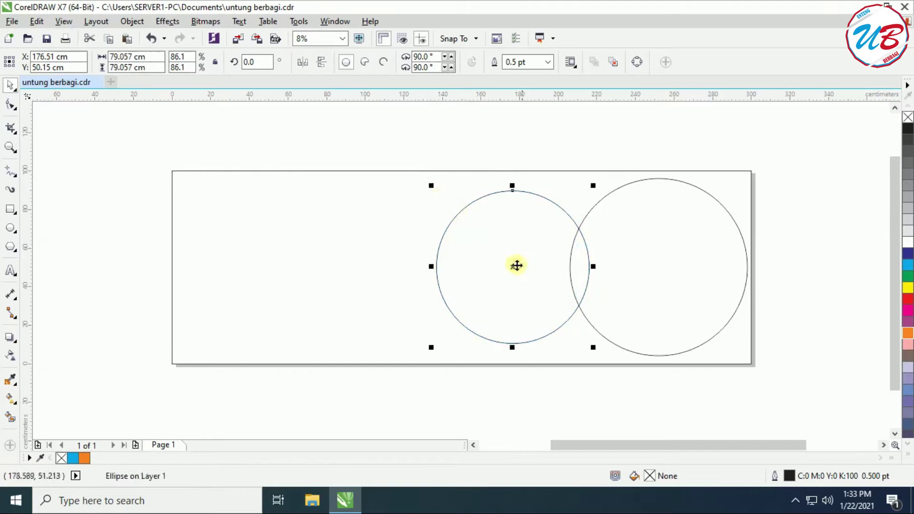
click(825, 254)
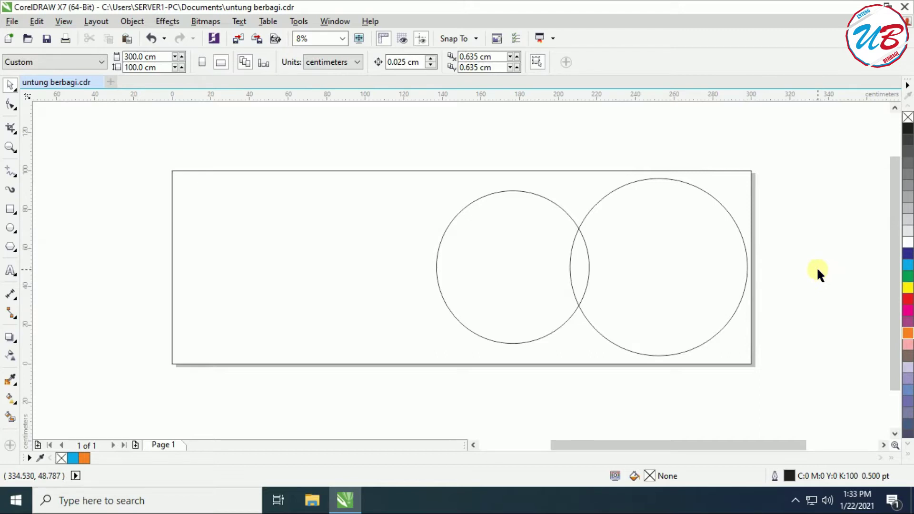
- Give the larger right circle a cyan outline 36 pt wide
click(681, 245)
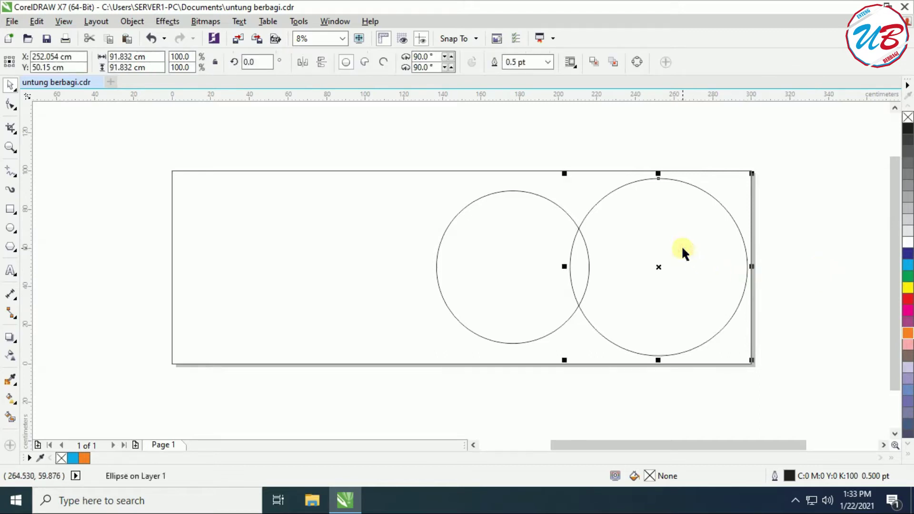
double_click(773, 478)
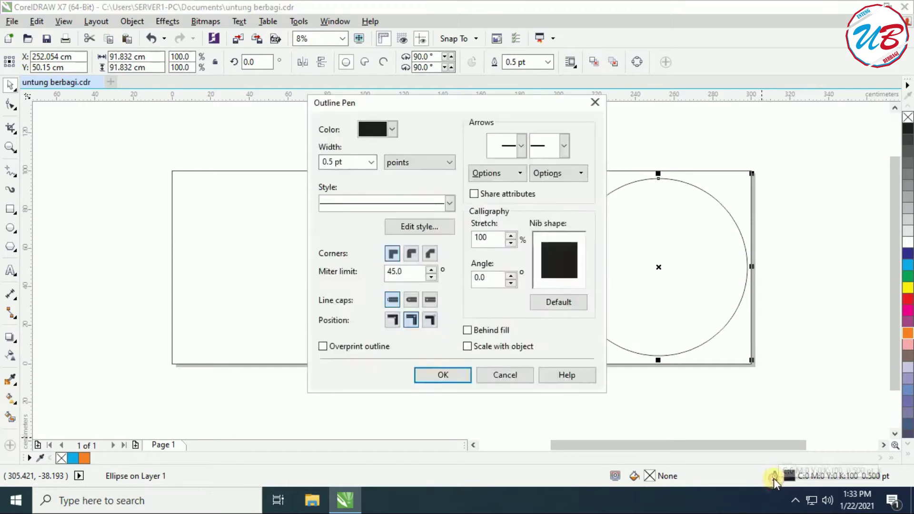
click(370, 162)
click(358, 316)
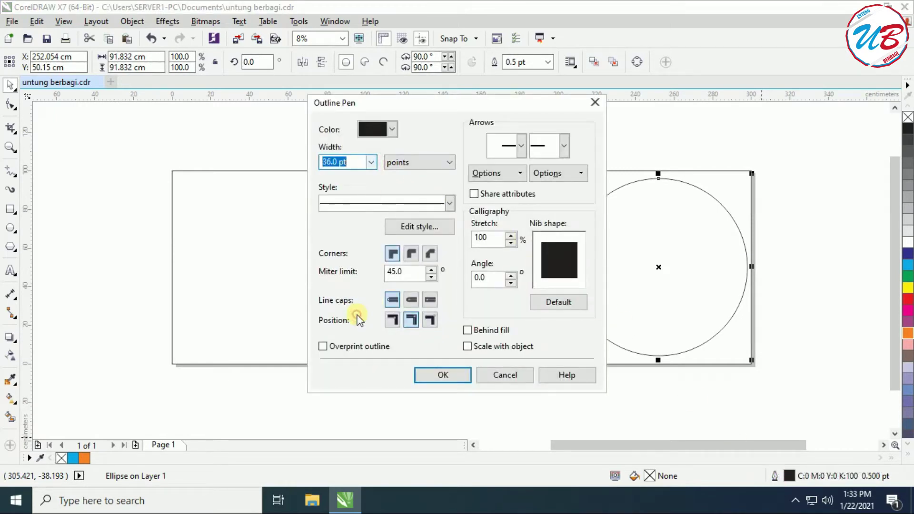
click(392, 129)
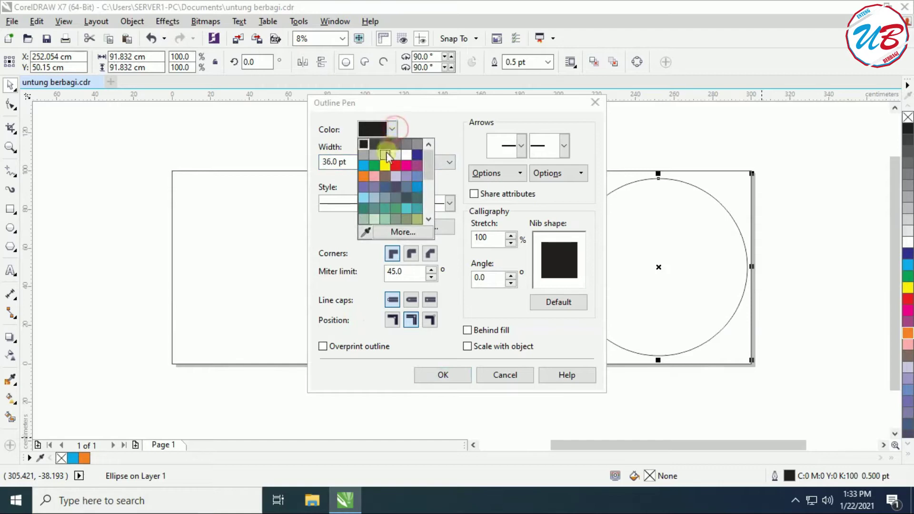
click(364, 164)
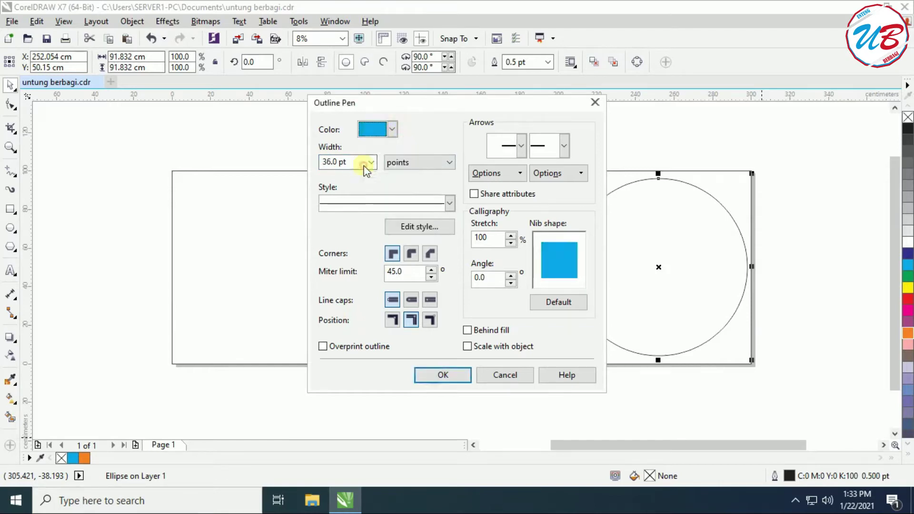
click(438, 374)
- Give the smaller left circle a cyan outline 36 pt wide
click(498, 292)
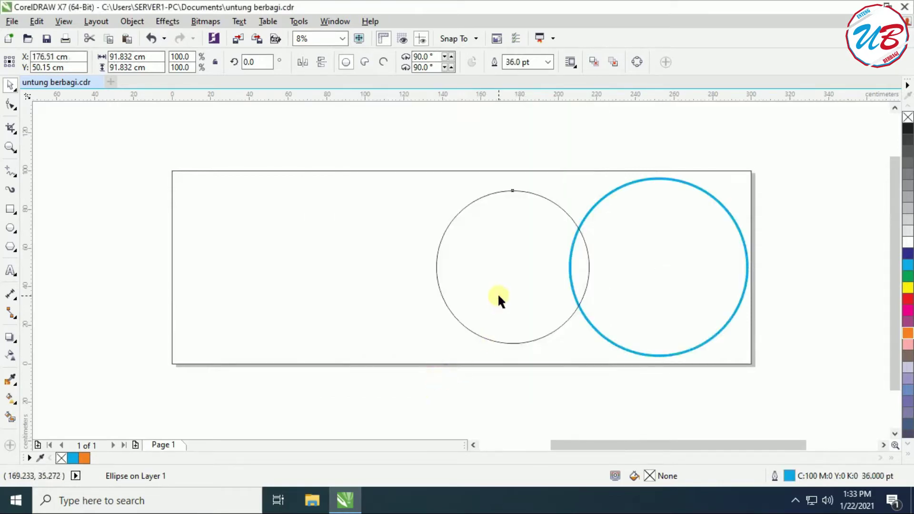
double_click(772, 476)
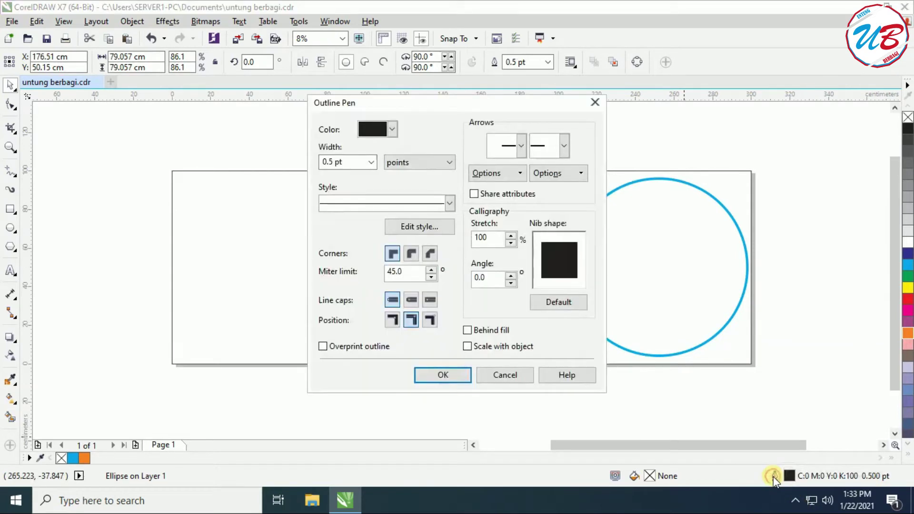
click(393, 129)
click(362, 166)
click(371, 162)
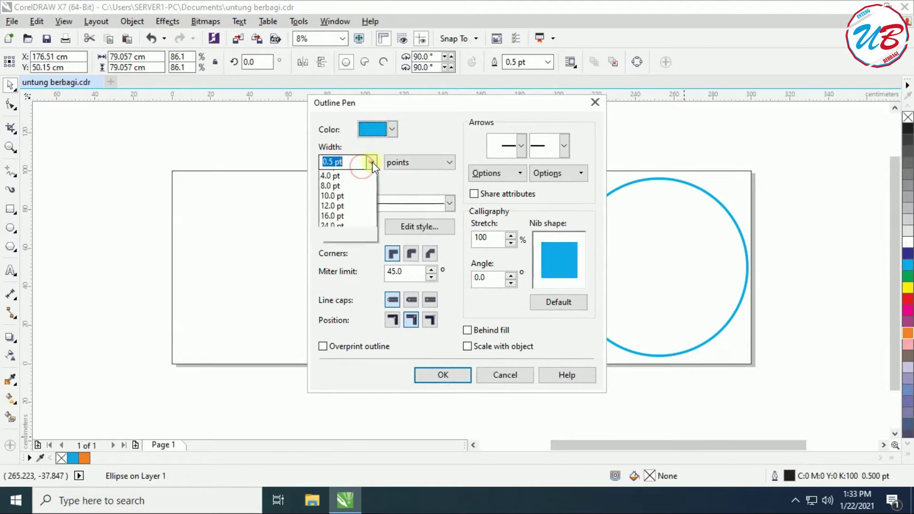
click(353, 317)
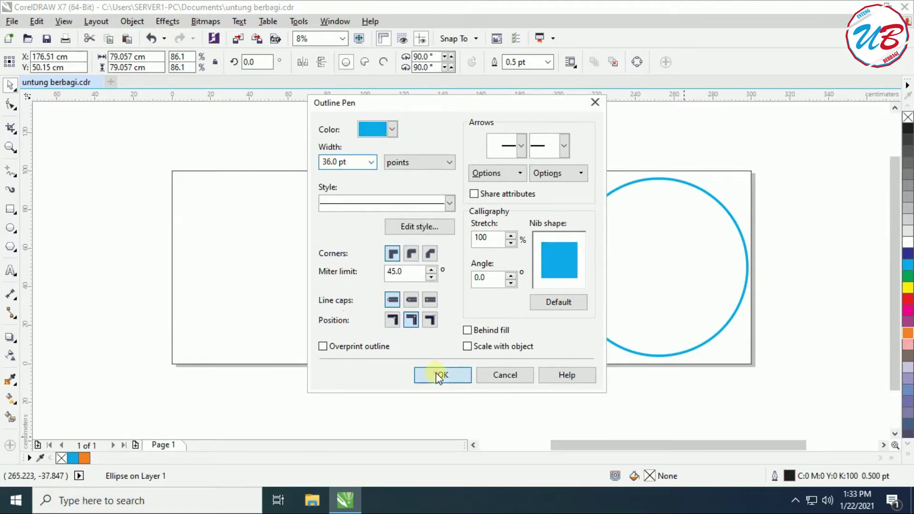
click(442, 374)
- Bring the "ayam penyet bakar" picture from the desktop's ayam folder onto the page at about 99 cm square, left of the large circle
click(646, 289)
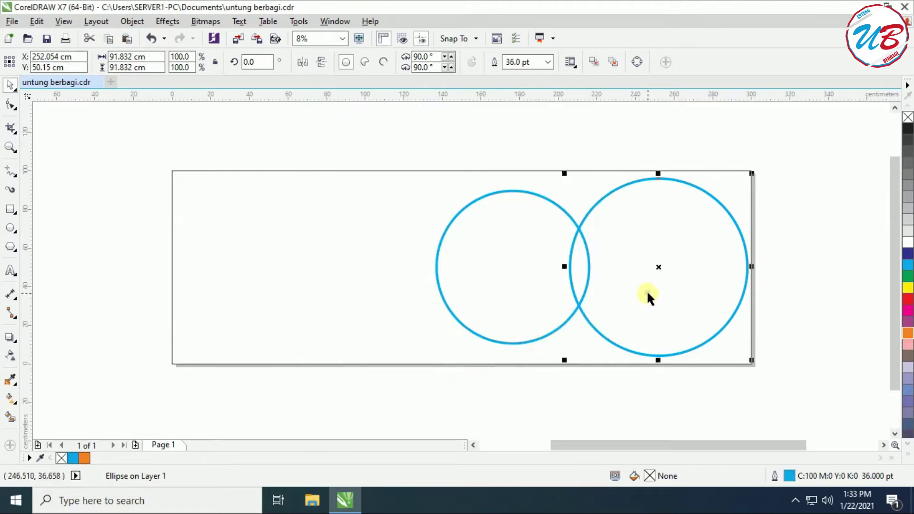
click(346, 500)
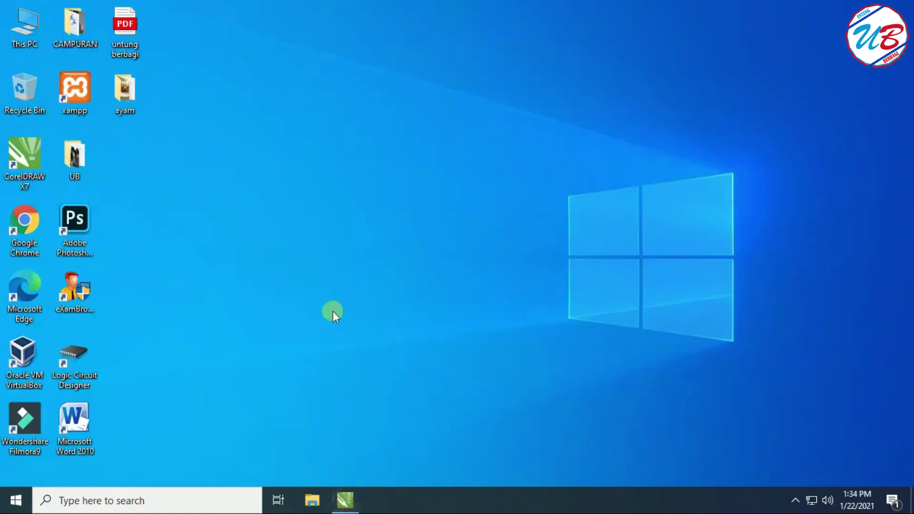
double_click(129, 92)
drag(367, 162, 349, 253)
drag(380, 281, 521, 424)
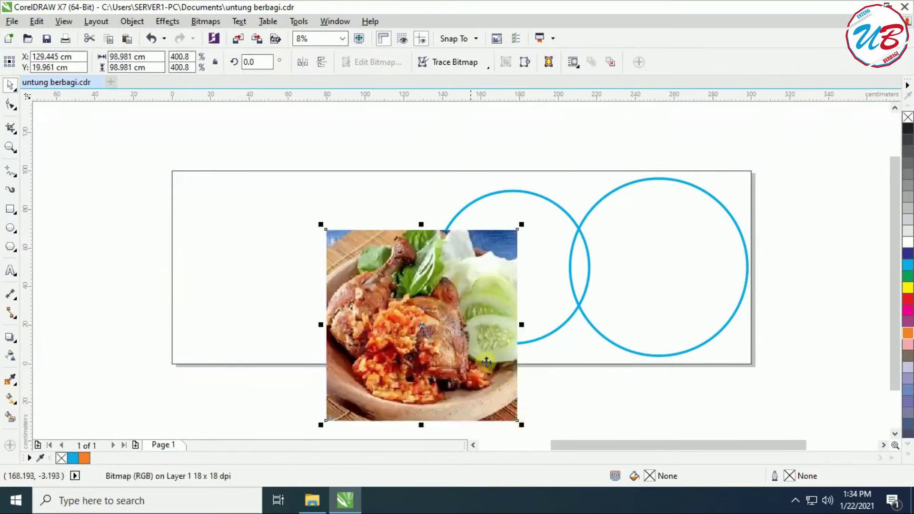
drag(423, 326, 366, 251)
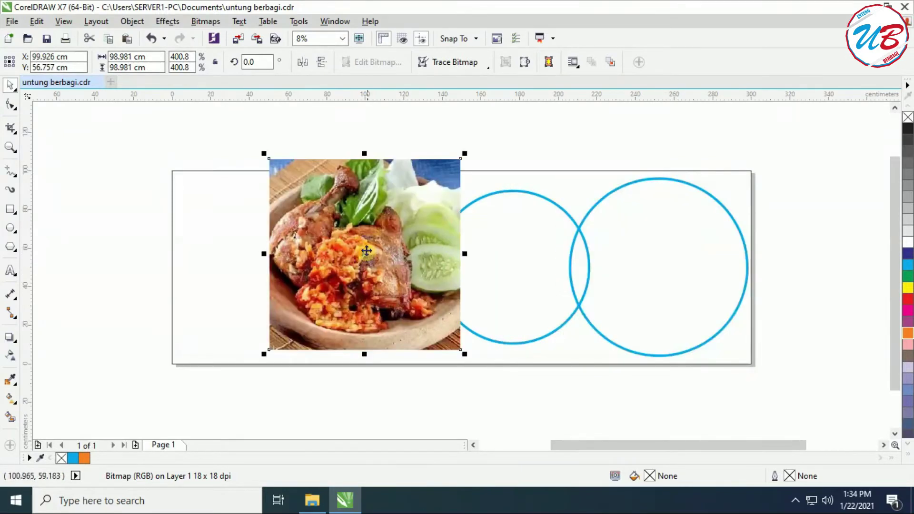
- PowerClip the "ayam penyet bakar" picture inside the larger right circle
right_click(365, 253)
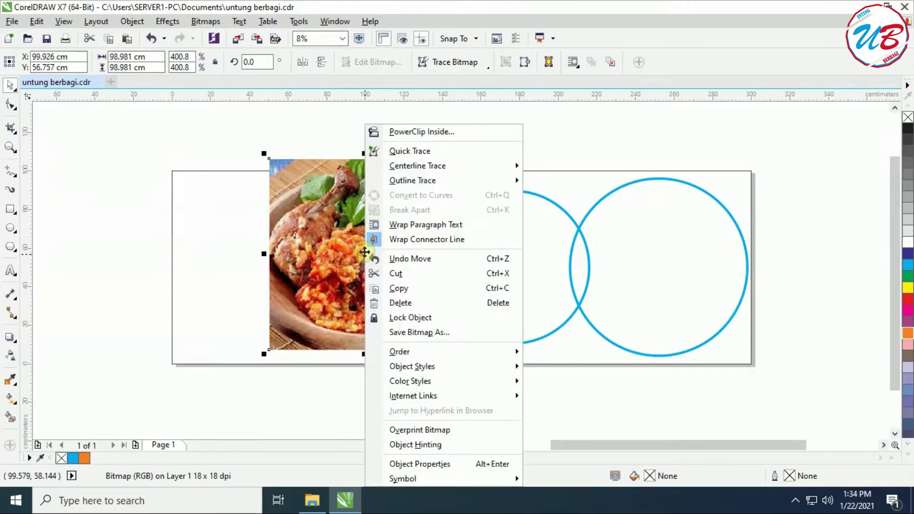
click(437, 131)
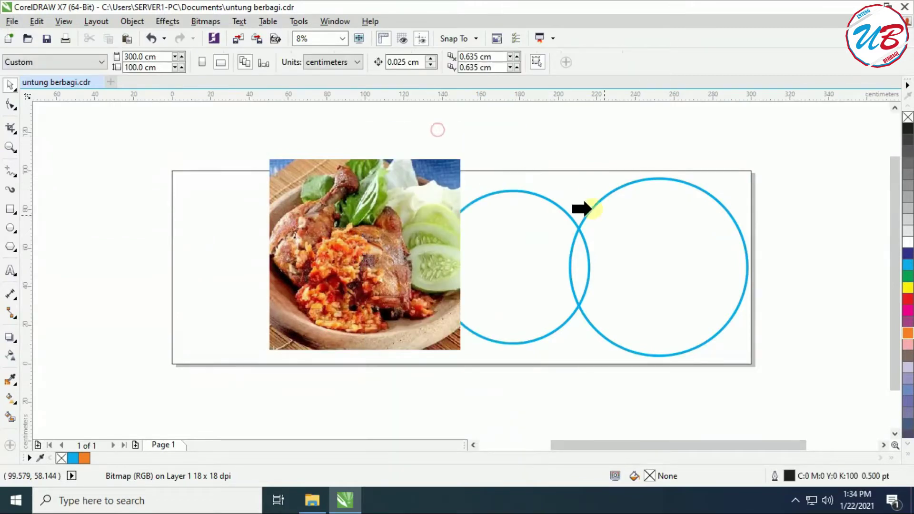
click(664, 257)
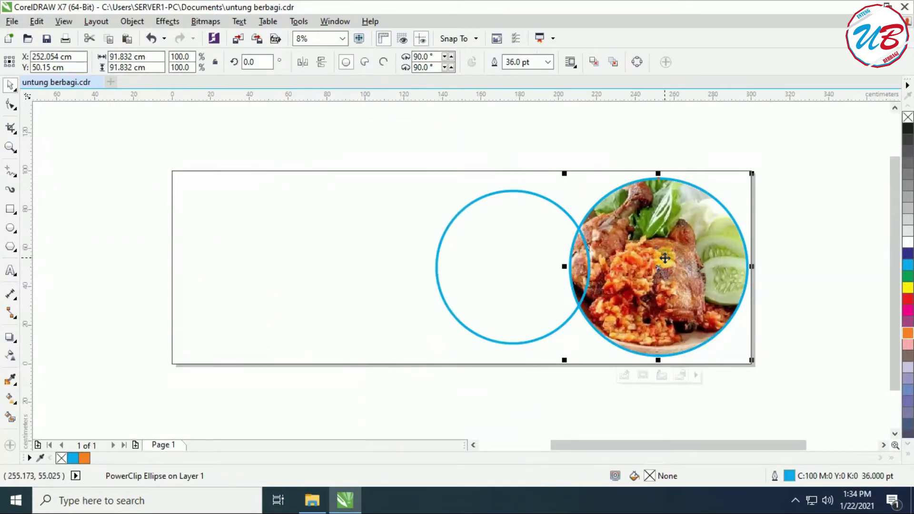
- Bring the "ayam bakar madu" picture from the ayam folder onto the page's left half, sized about 129 by 86 cm
click(507, 256)
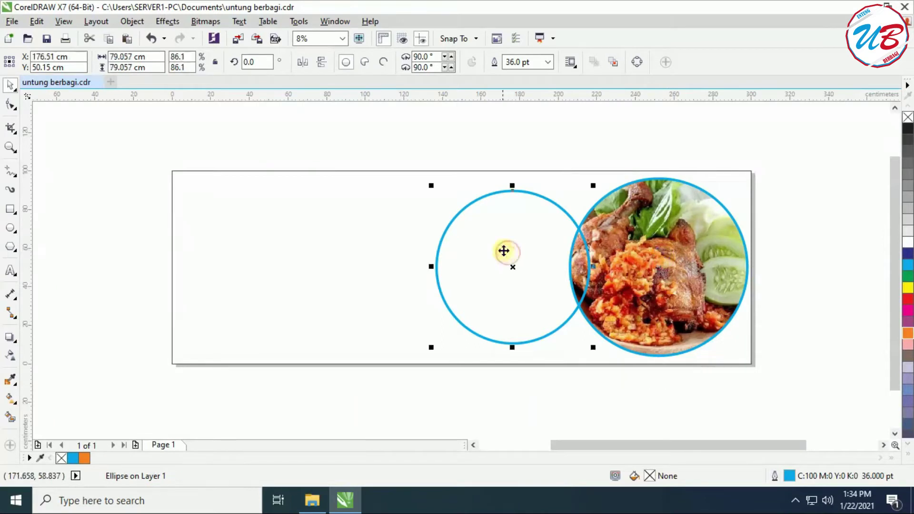
click(342, 500)
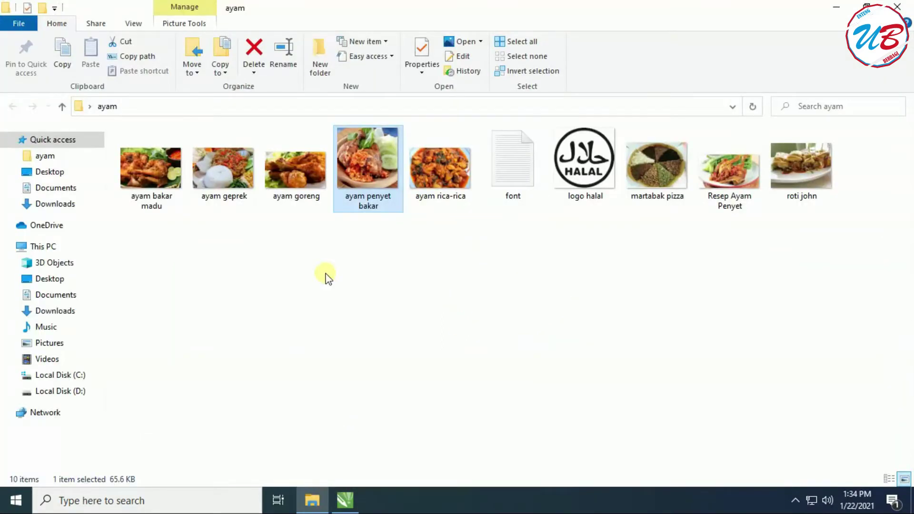
drag(146, 180, 526, 423)
drag(317, 257, 249, 186)
drag(390, 310, 446, 277)
drag(586, 372, 567, 356)
drag(459, 276, 342, 273)
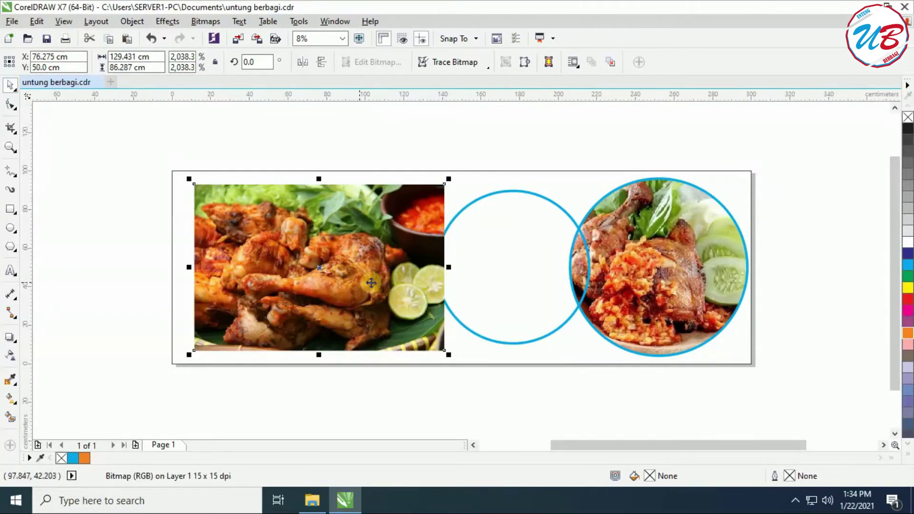
- PowerClip the "ayam bakar madu" picture inside the smaller left circle
right_click(316, 266)
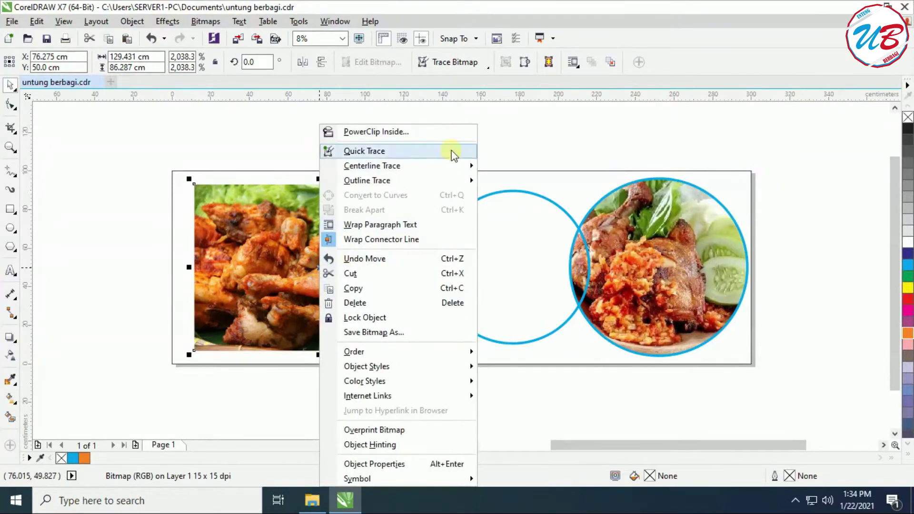
click(450, 133)
click(518, 264)
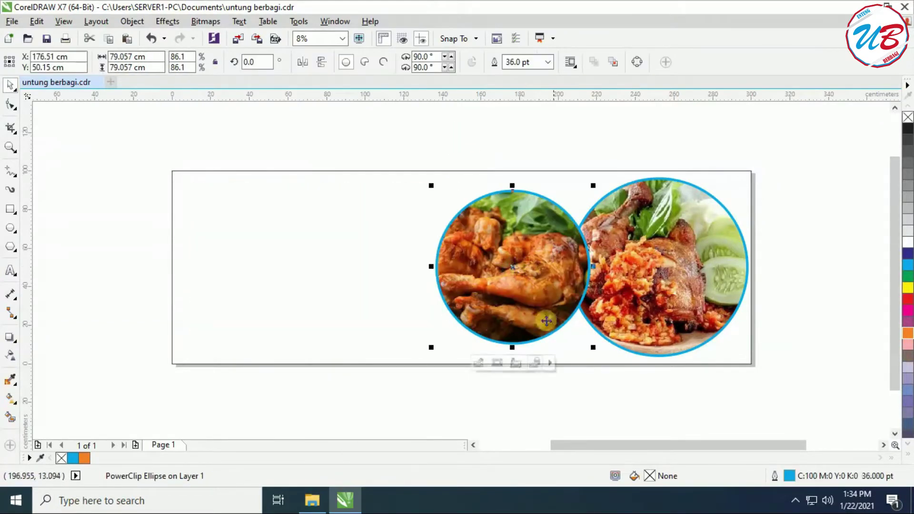
click(587, 378)
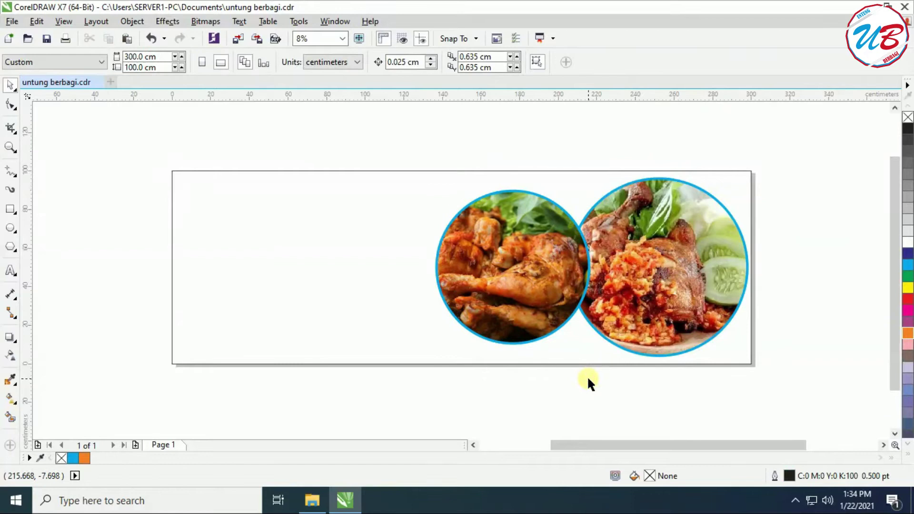
- Draw a six-sided polygon about 40 by 46 cm at mid-height on the page's left half
click(356, 506)
click(356, 506)
click(13, 243)
drag(208, 205, 299, 302)
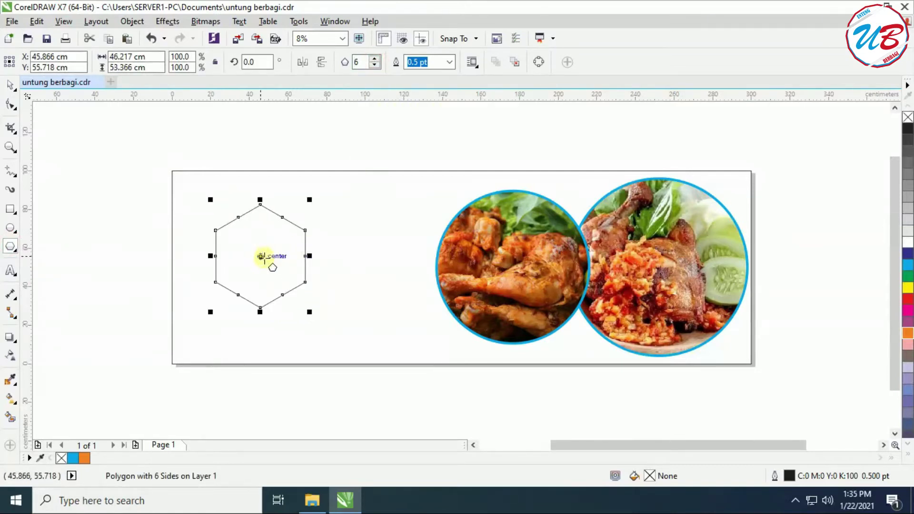
drag(260, 256, 279, 268)
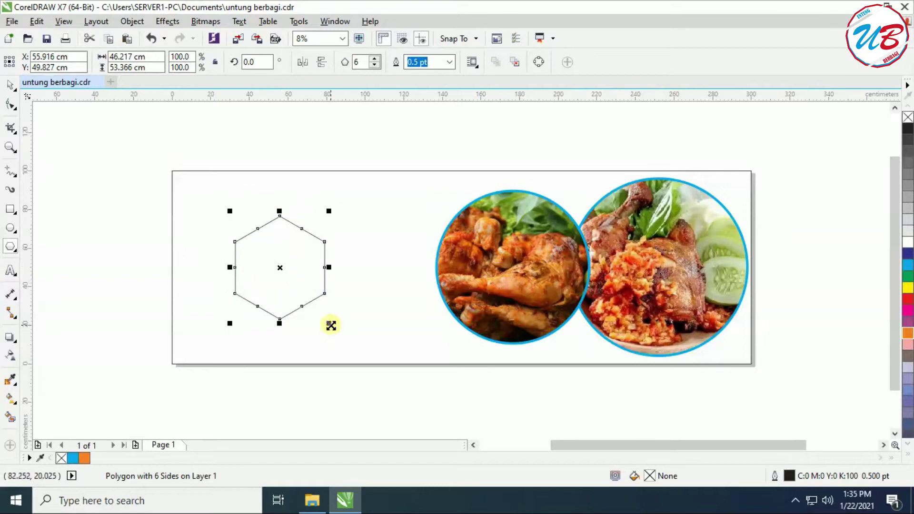
drag(330, 326, 323, 318)
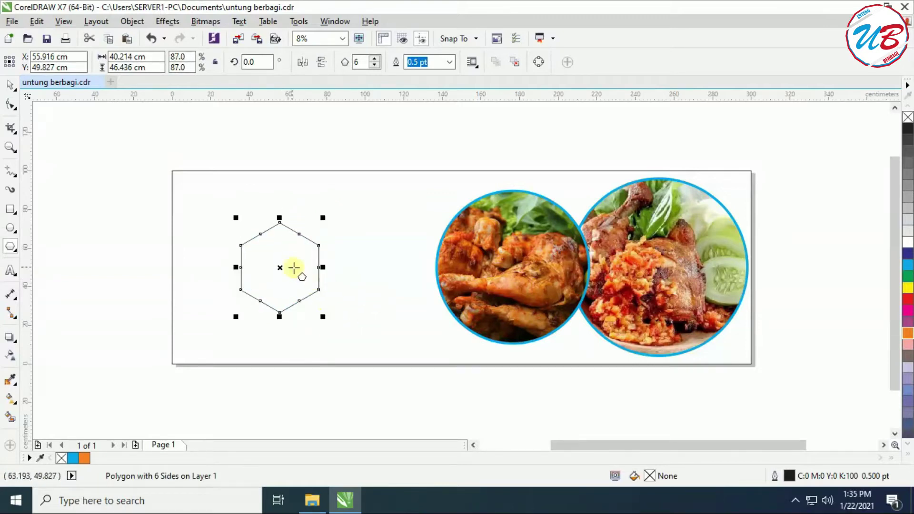
- Copy and paste the hexagon, placing the duplicate directly to its right with a narrow gap
right_click(282, 268)
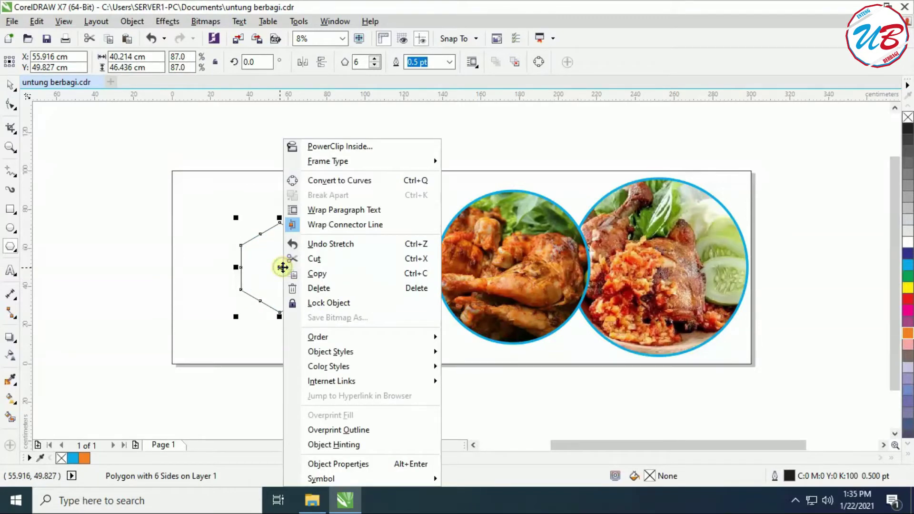
click(326, 275)
right_click(378, 413)
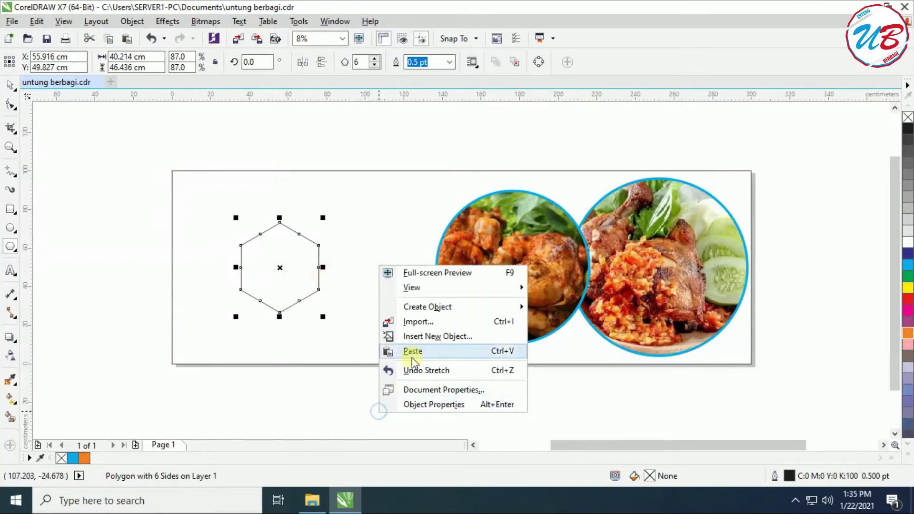
click(419, 355)
drag(279, 265, 360, 274)
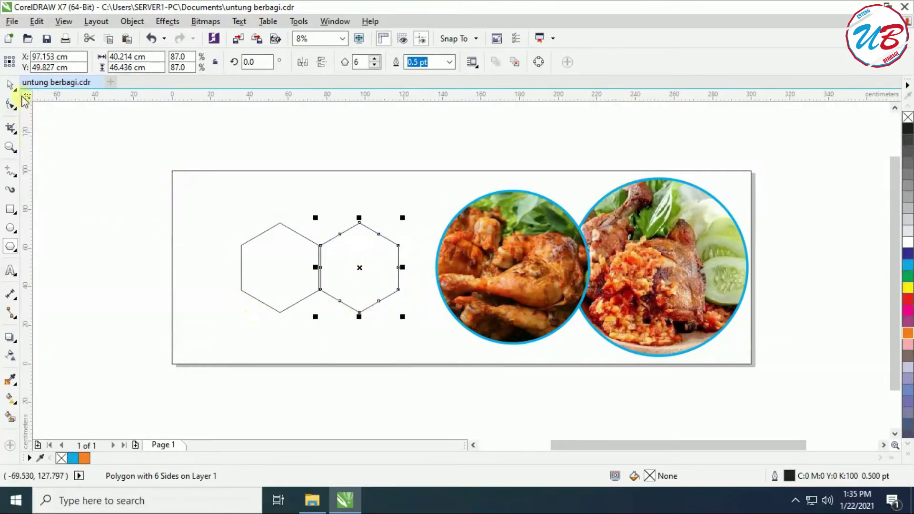
- Duplicate the left hexagon and nest the copy below, centred between the two hexagons
click(76, 210)
click(290, 270)
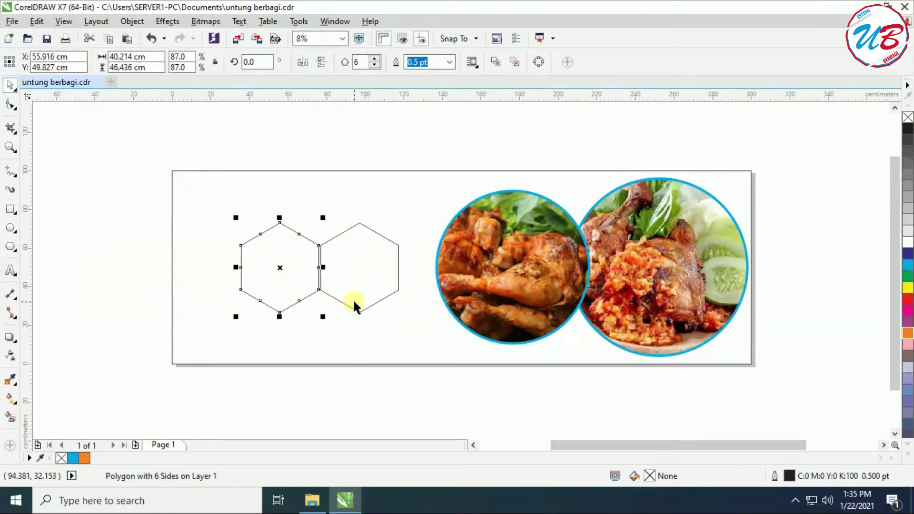
right_click(278, 268)
click(315, 273)
right_click(124, 234)
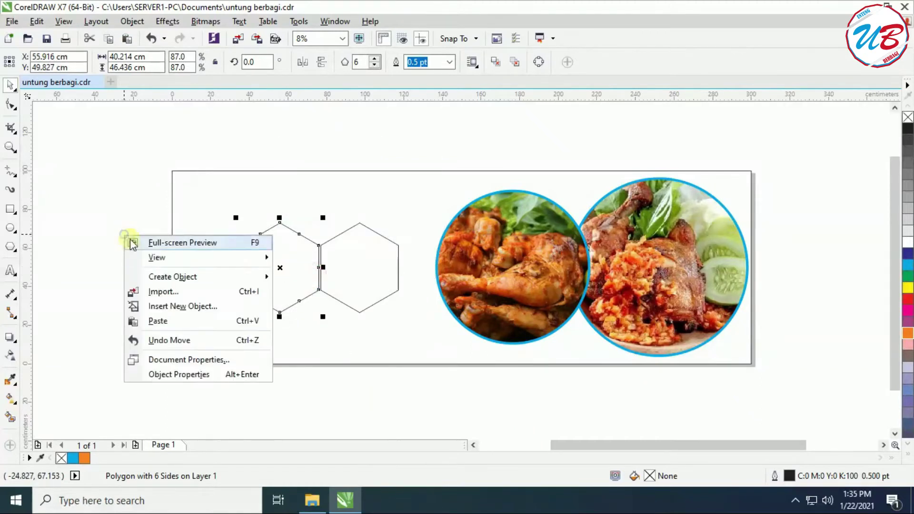
click(159, 321)
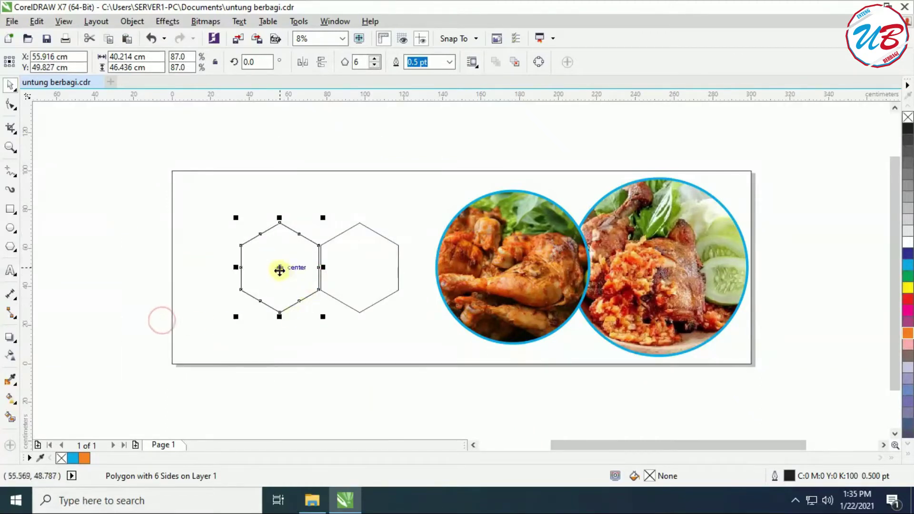
drag(279, 269, 321, 337)
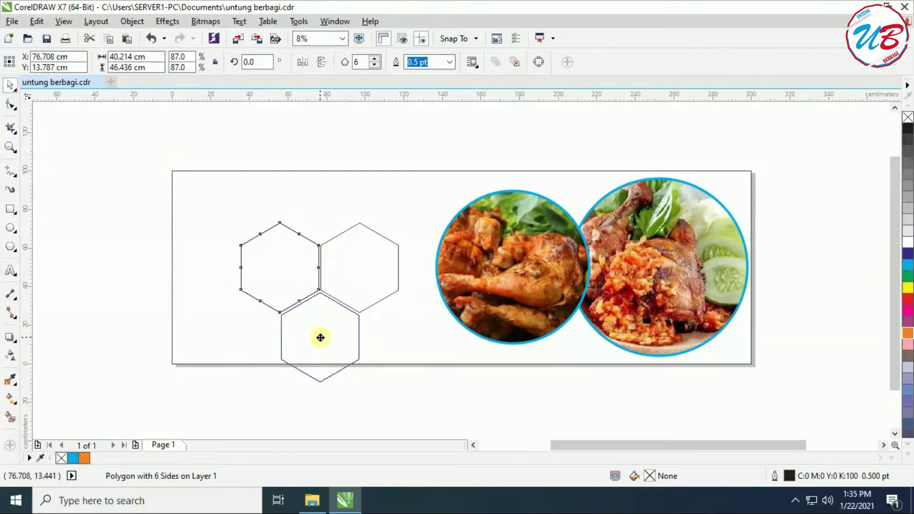
drag(320, 337, 320, 337)
- Move the three hexagons together toward the circles and scale them down to about 65 by 66 cm overall
drag(66, 142, 409, 397)
drag(321, 304, 354, 282)
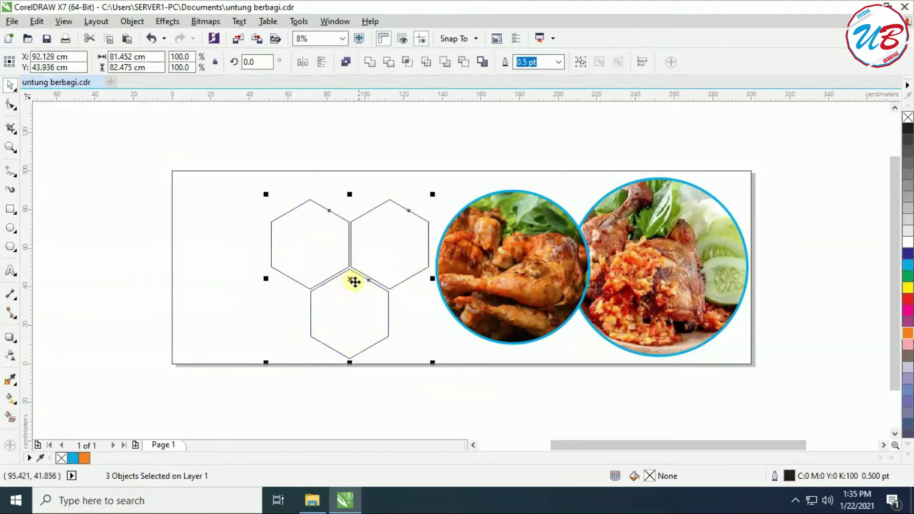
drag(265, 194, 297, 225)
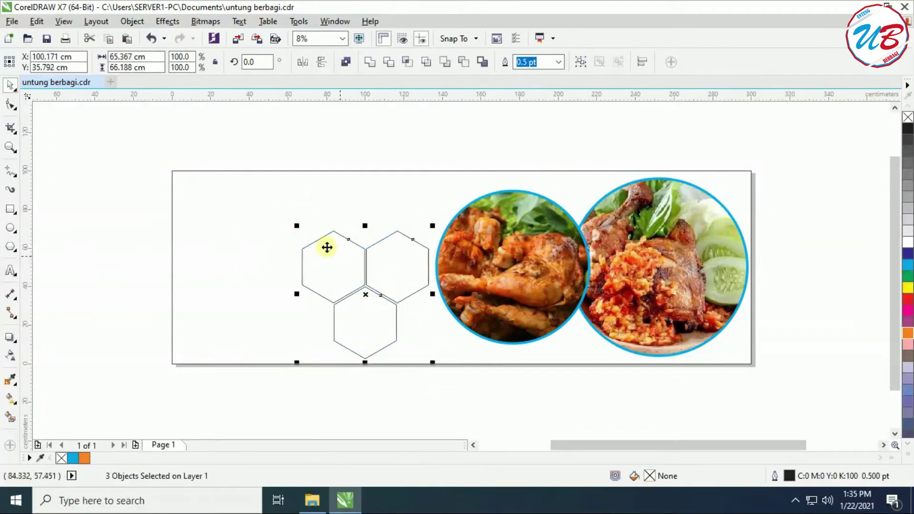
mouse_move(367, 292)
mouse_down()
mouse_move(355, 283)
mouse_move(362, 277)
mouse_move(373, 292)
mouse_up()
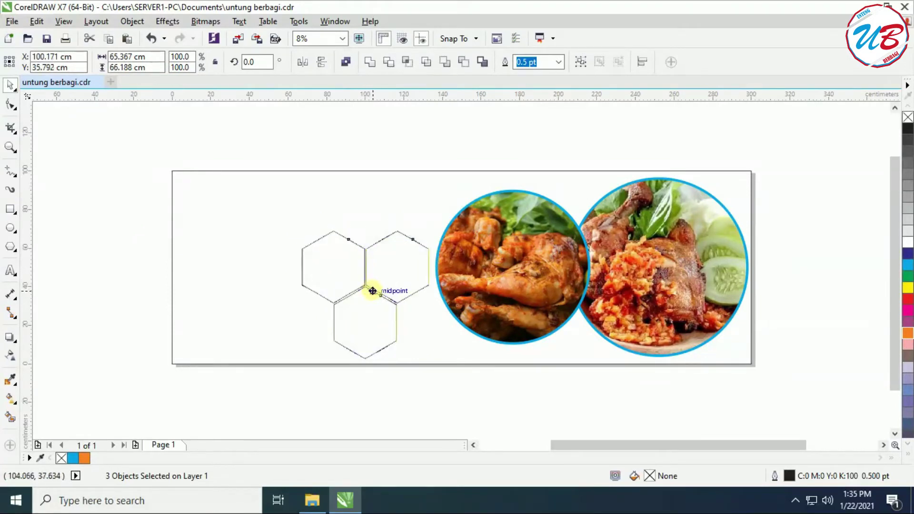
key(Escape)
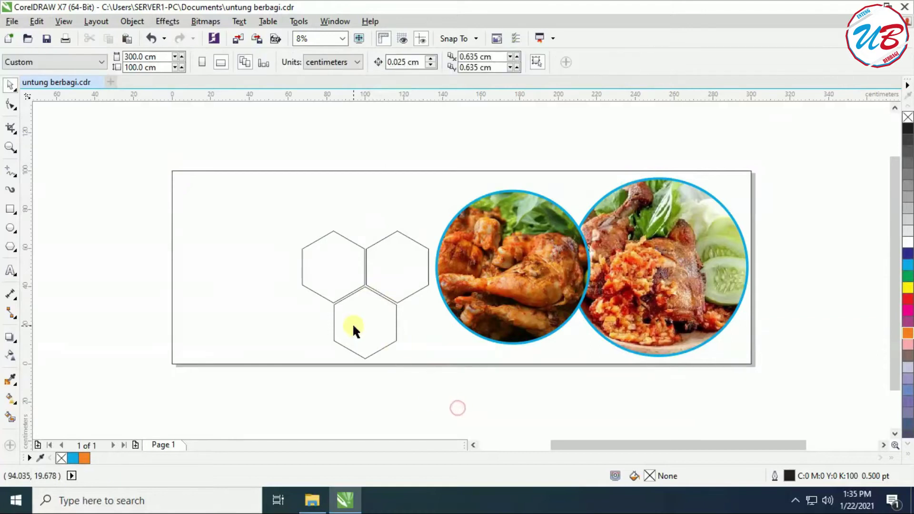
- Duplicate the lowest hexagon and nest the copy above the middle pair
click(353, 324)
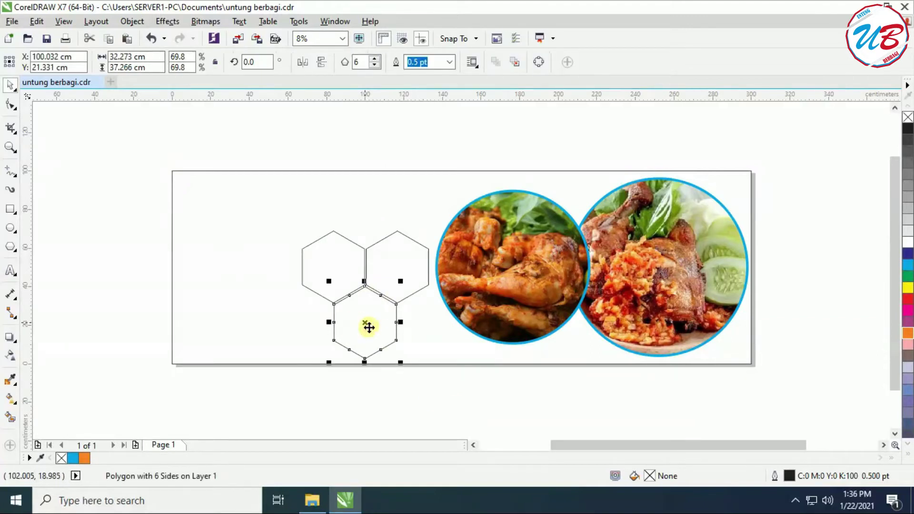
right_click(368, 327)
click(404, 271)
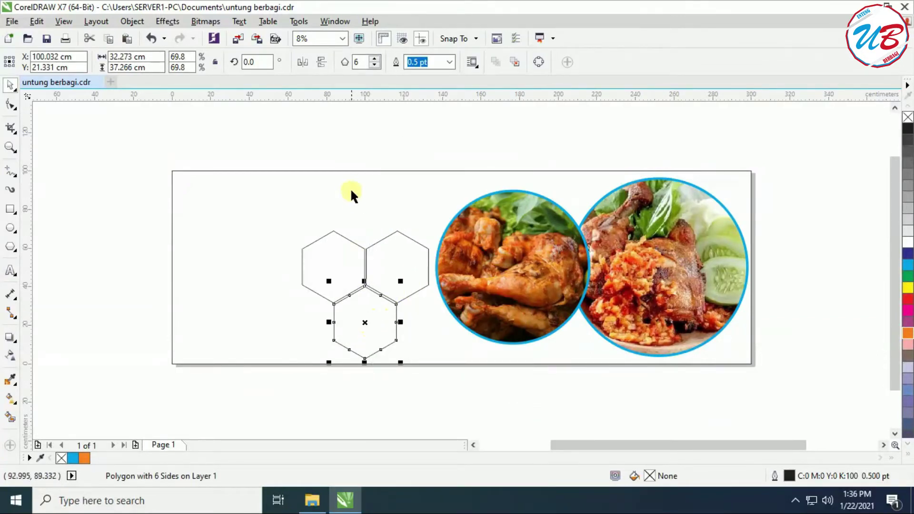
right_click(361, 128)
click(400, 212)
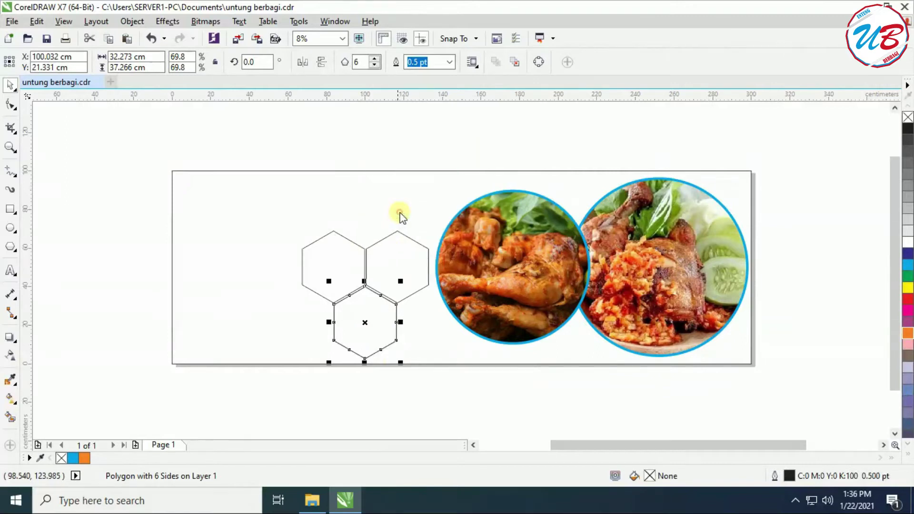
drag(367, 322, 373, 210)
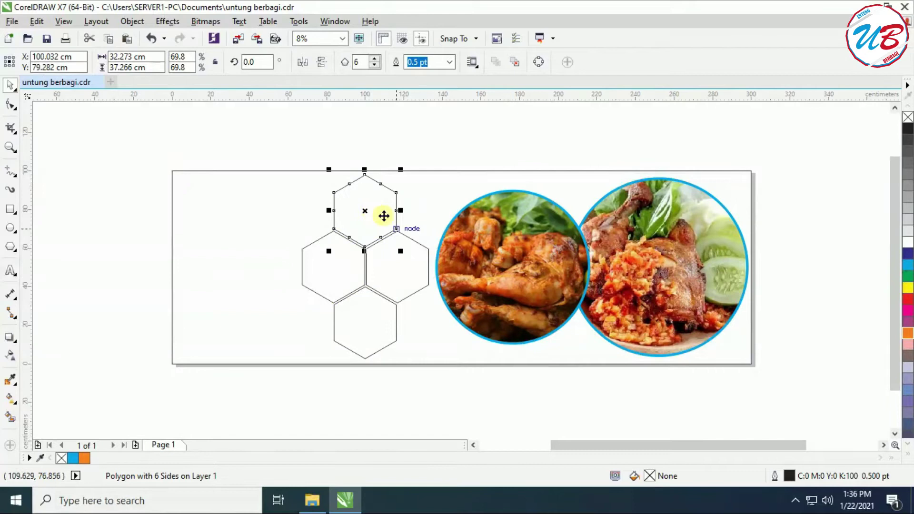
click(473, 389)
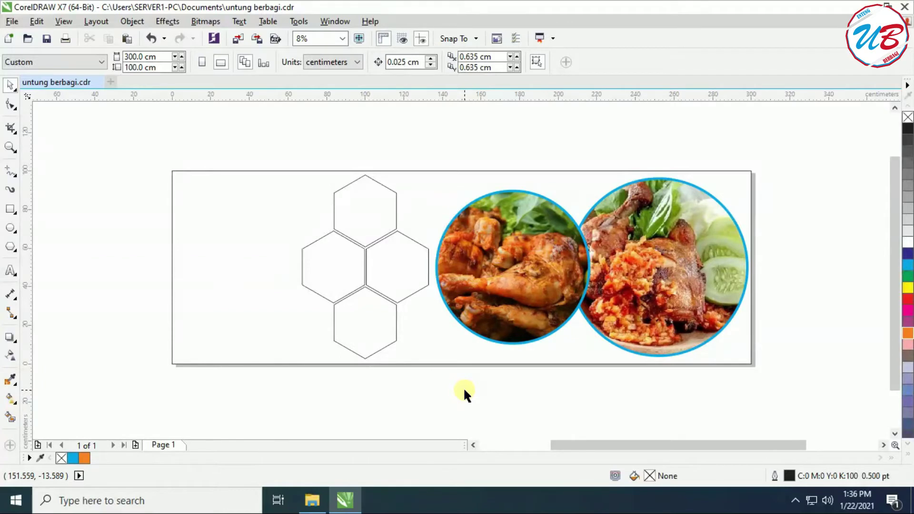
- Bring the "ayam geprek" picture from the ayam folder onto the page, sized to cover the top hexagon
click(312, 501)
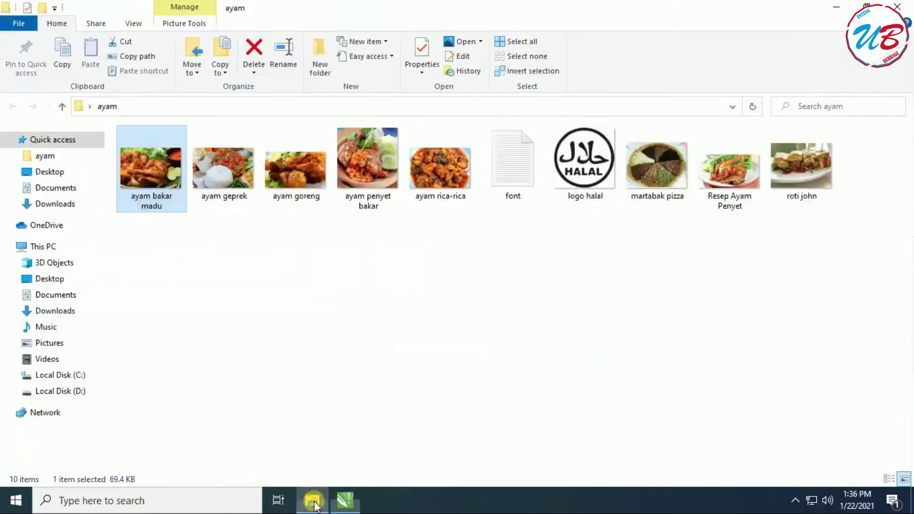
drag(223, 167, 269, 288)
drag(210, 233, 183, 218)
drag(231, 251, 365, 212)
mouse_move(312, 175)
mouse_down()
mouse_move(293, 162)
mouse_move(302, 168)
mouse_up()
click(532, 383)
- Scale both circle photos together to about 124 by 71 cm and centre them vertically near the page's right edge
drag(828, 404, 429, 138)
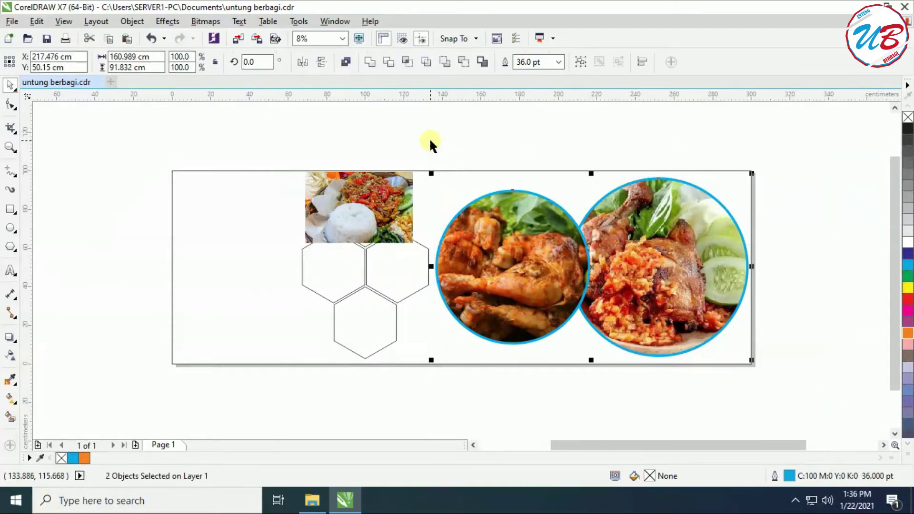
drag(431, 173, 485, 216)
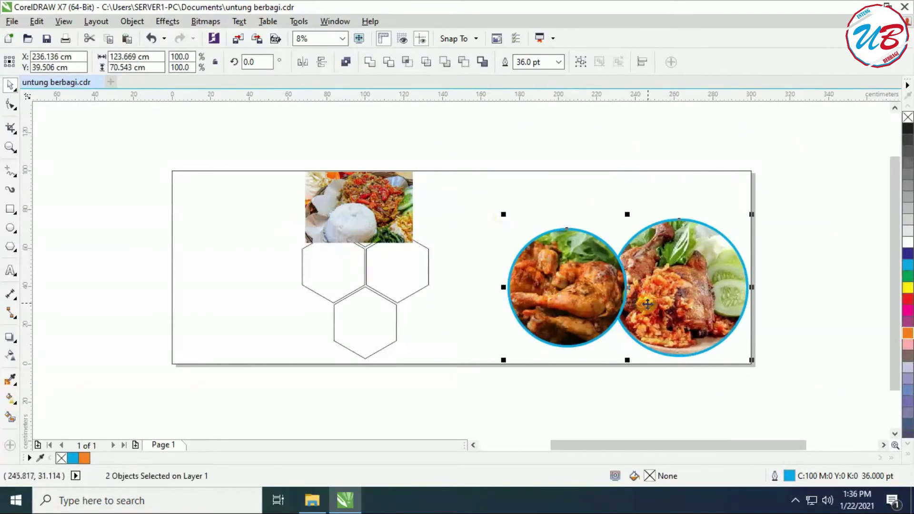
drag(629, 288, 633, 271)
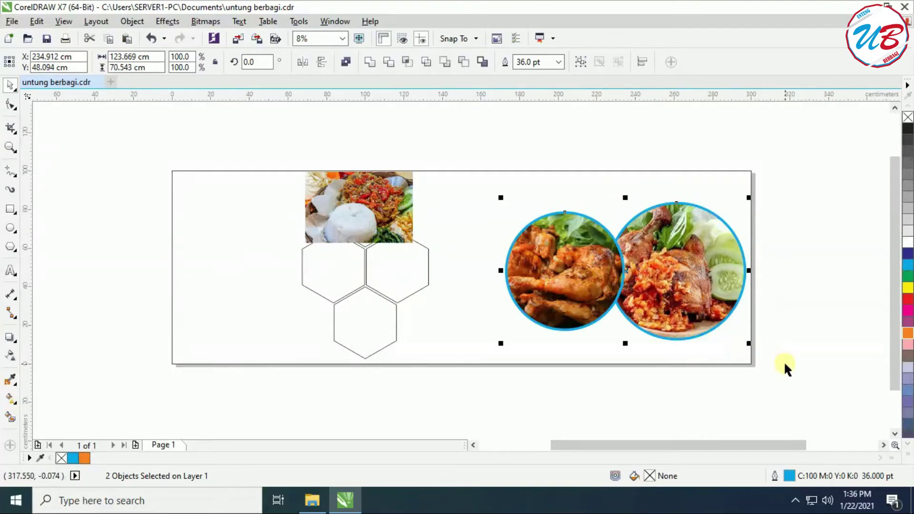
key(Up)
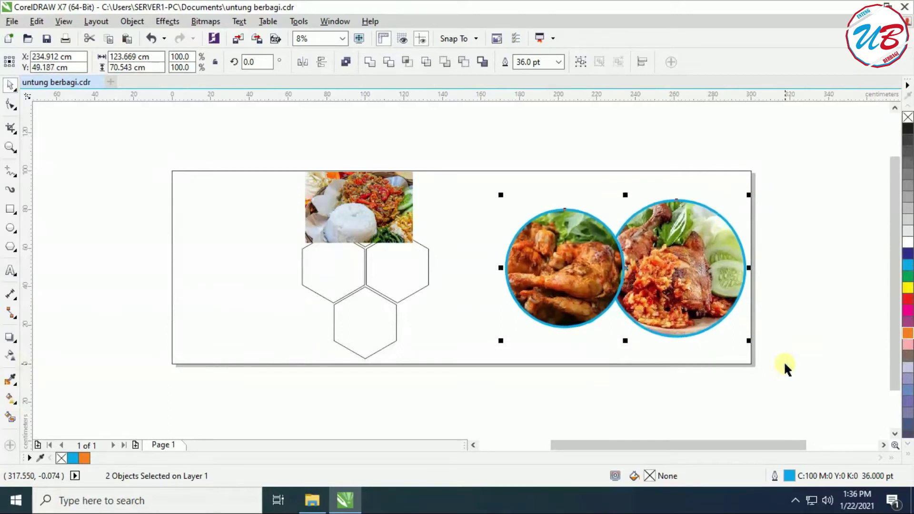
key(Up)
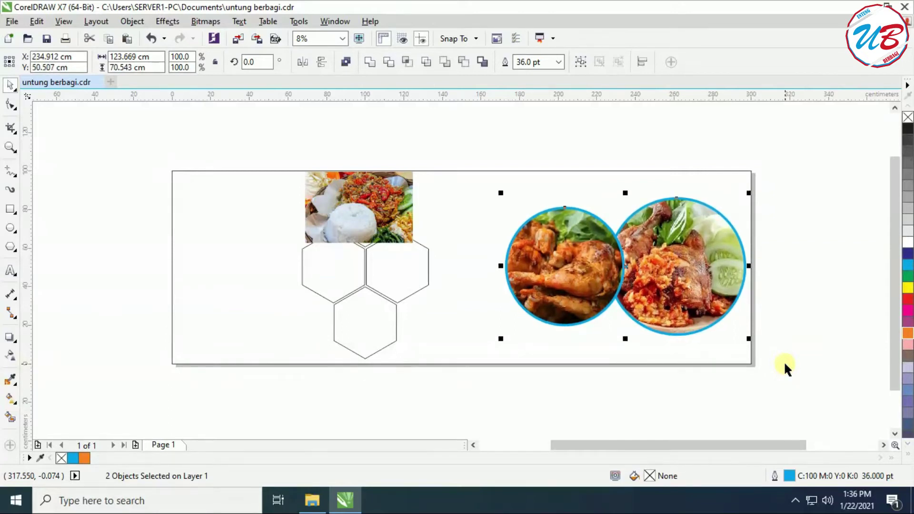
key(Down)
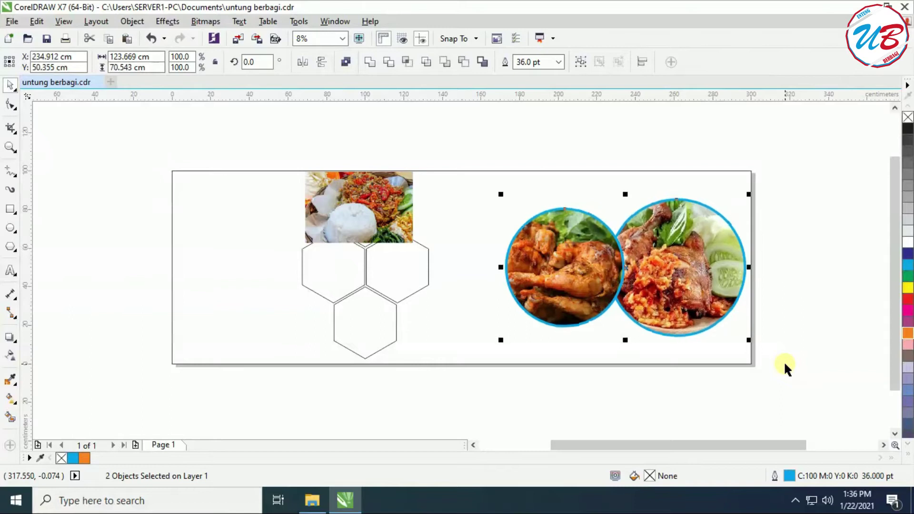
- Move the "ayam geprek" picture aside to the page's upper-left corner and shift all four hexagons right, next to the circles
click(375, 213)
drag(359, 205, 131, 183)
drag(261, 195, 456, 388)
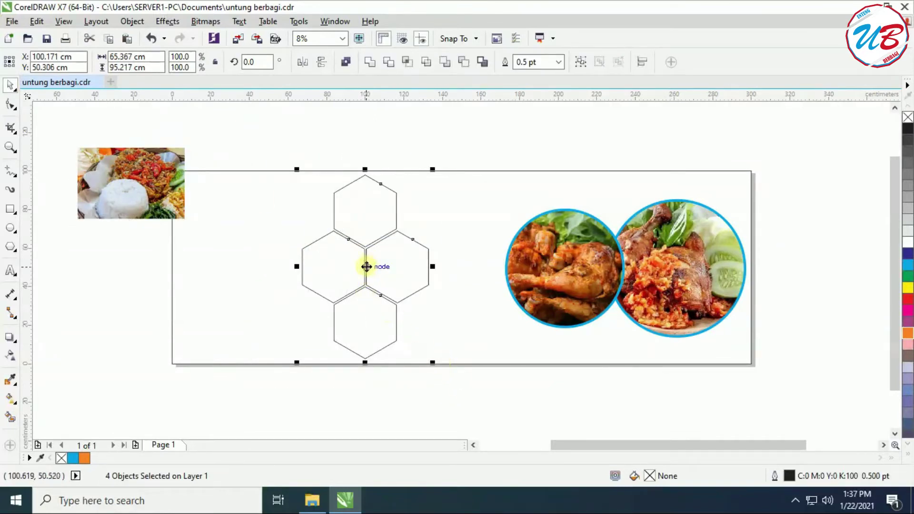
drag(366, 266, 436, 277)
click(594, 421)
- Place the "ayam geprek" picture over the top hexagon and enlarge it to about 61 by 40 cm
click(132, 184)
mouse_move(119, 183)
mouse_down()
mouse_move(320, 222)
mouse_move(431, 214)
mouse_up()
drag(492, 251, 499, 255)
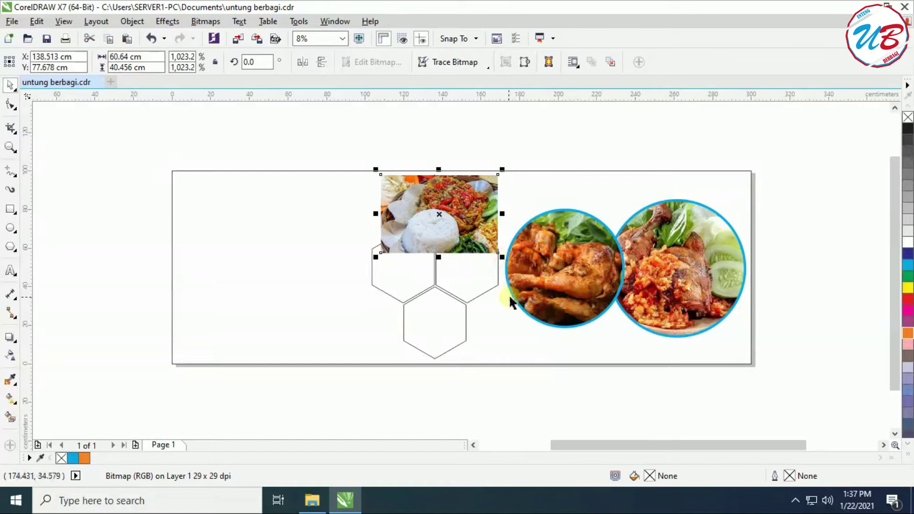
- Move the "ayam geprek" picture left of the hexagons and PowerClip it inside the top hexagon
drag(441, 216, 286, 210)
right_click(285, 212)
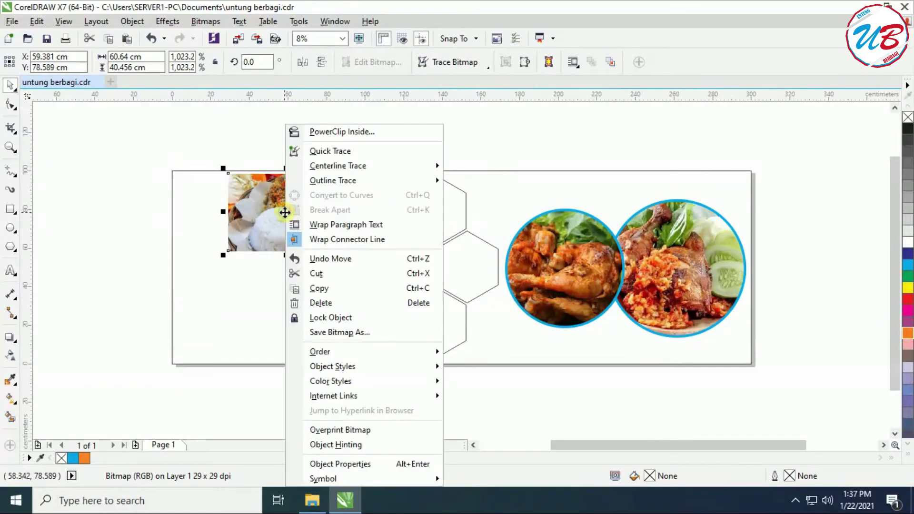
click(372, 135)
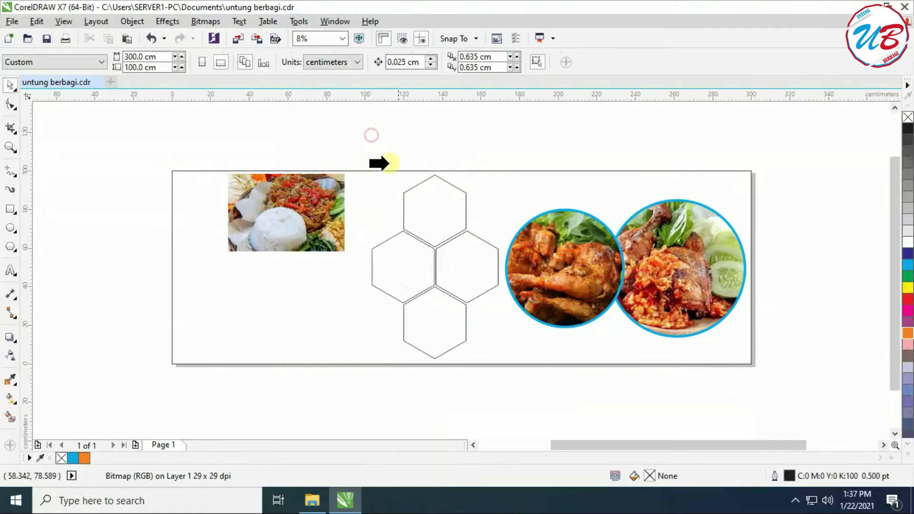
click(435, 208)
click(482, 410)
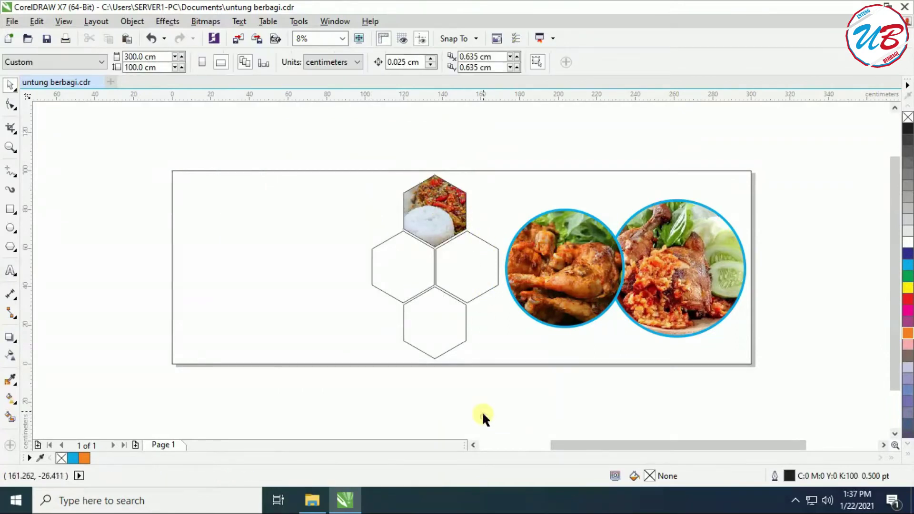
- Bring the "ayam goreng" picture from the ayam folder onto the page left of the hexagons, sized about 70 by 42 cm
click(311, 502)
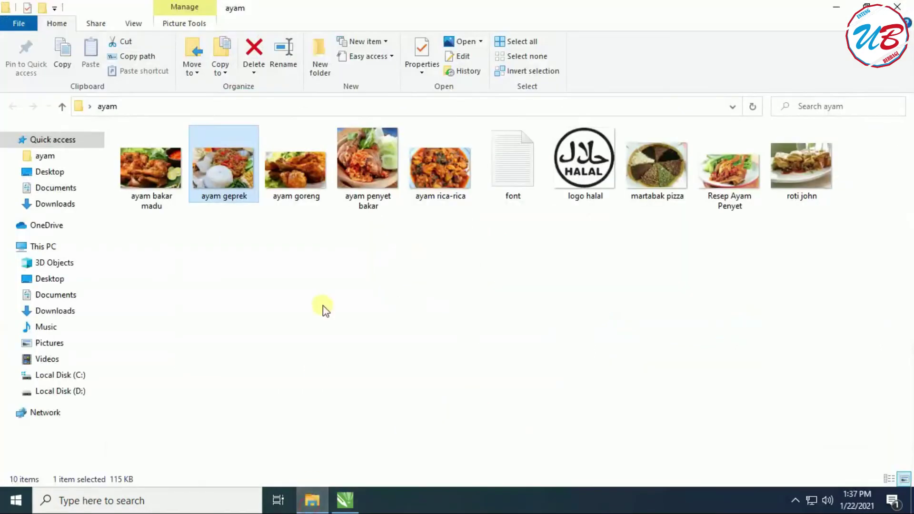
click(291, 171)
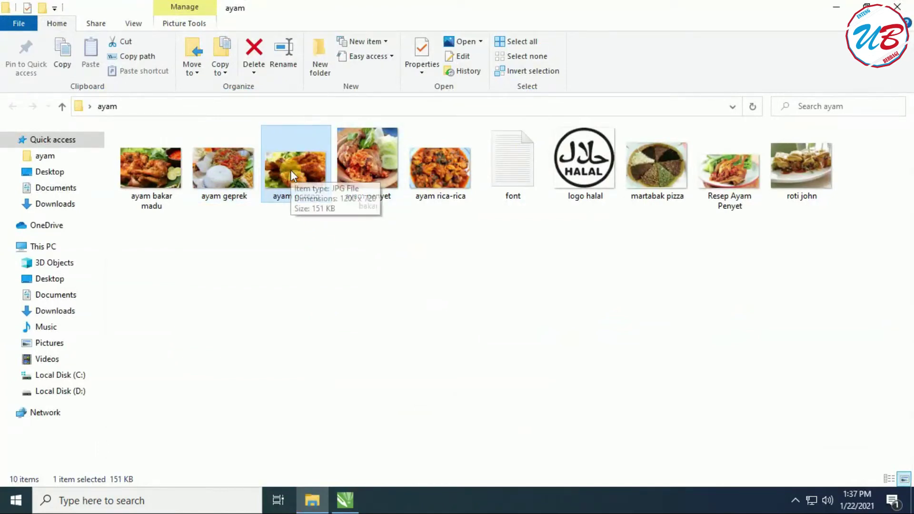
drag(291, 170, 381, 364)
drag(318, 250, 257, 243)
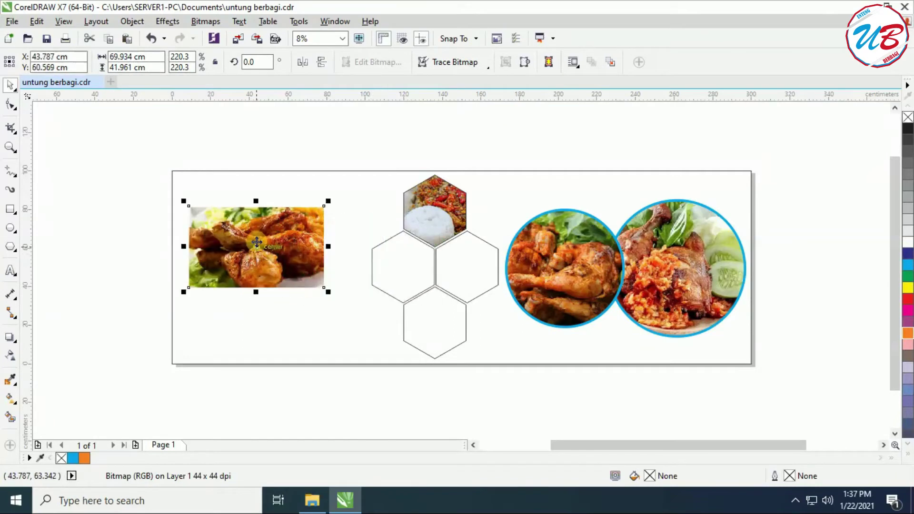
- PowerClip the "ayam goreng" picture inside the left hexagon
right_click(256, 242)
click(346, 130)
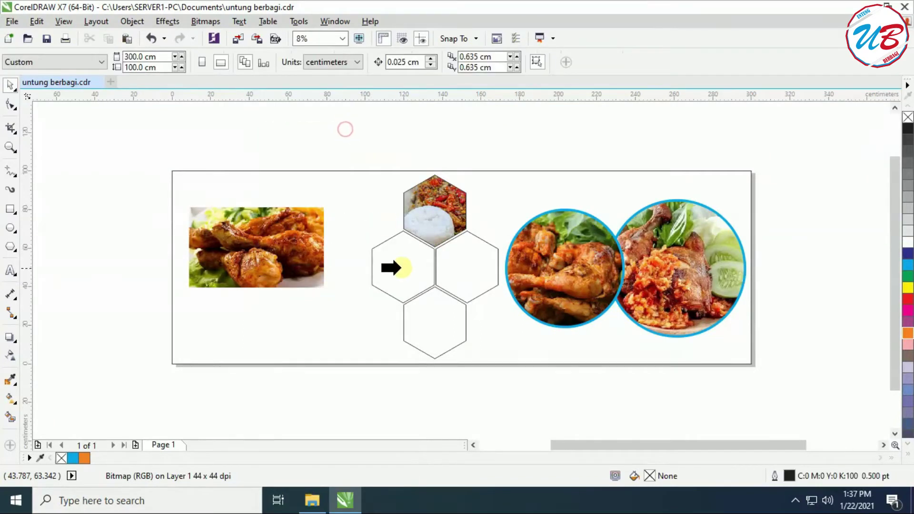
click(400, 267)
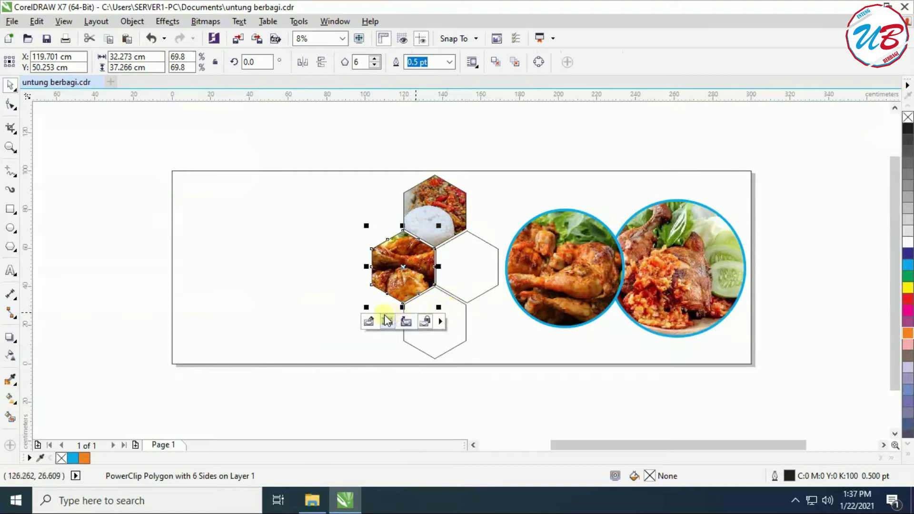
click(473, 391)
- Edit the left hexagon's PowerClip contents, shrinking the picture to about 65 by 39 cm and shifting it left, and finish editing
click(406, 265)
right_click(406, 265)
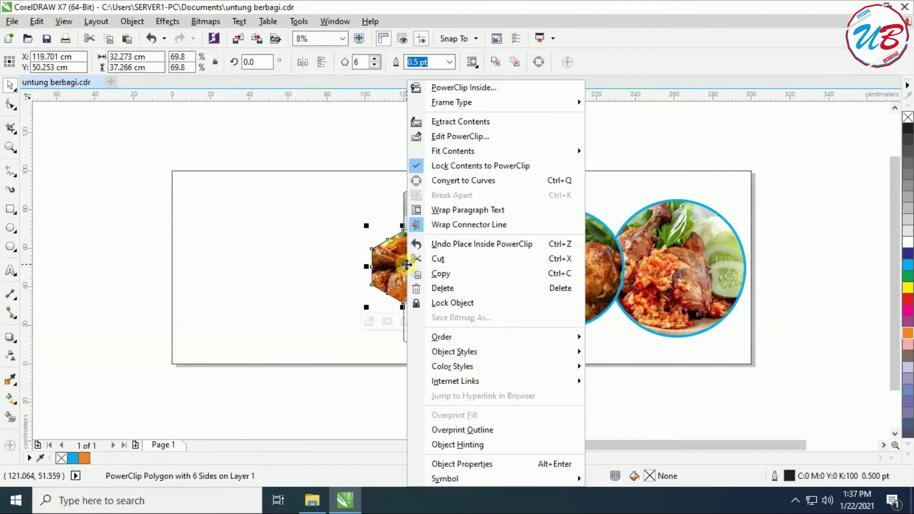
click(499, 138)
click(345, 248)
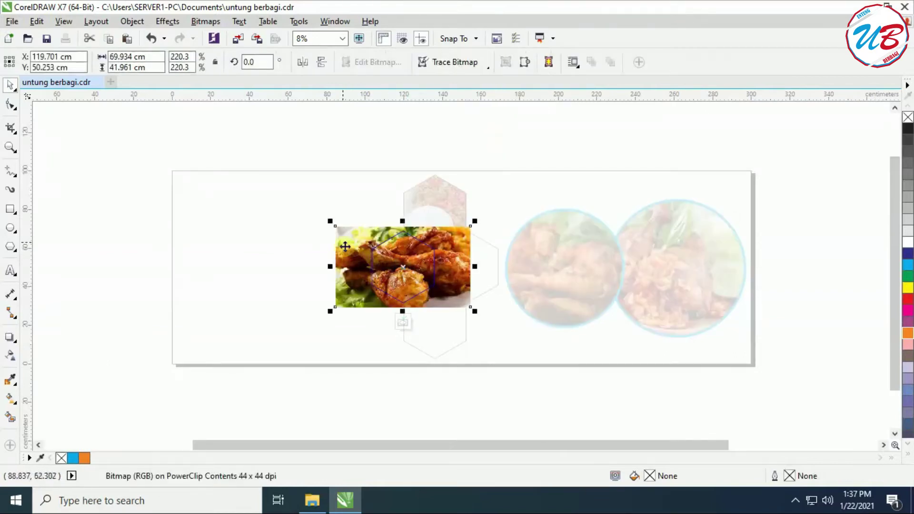
drag(329, 221, 339, 227)
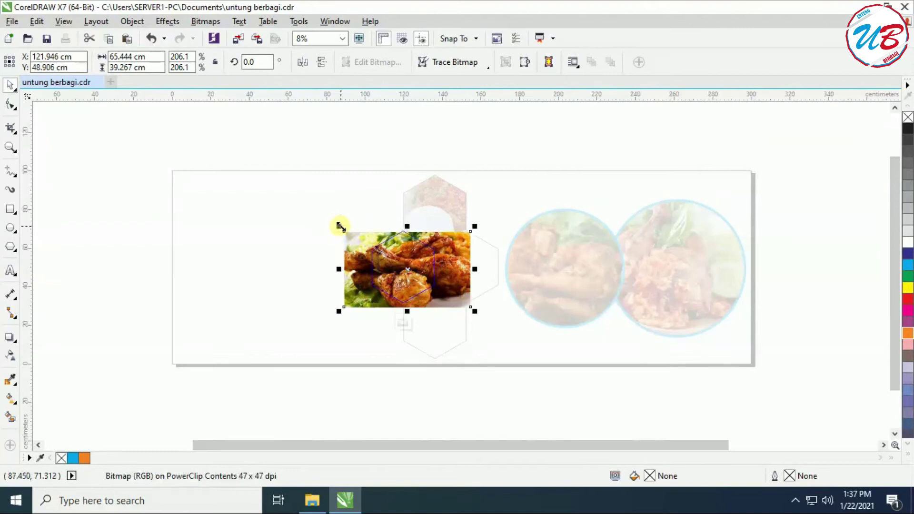
drag(455, 290, 430, 283)
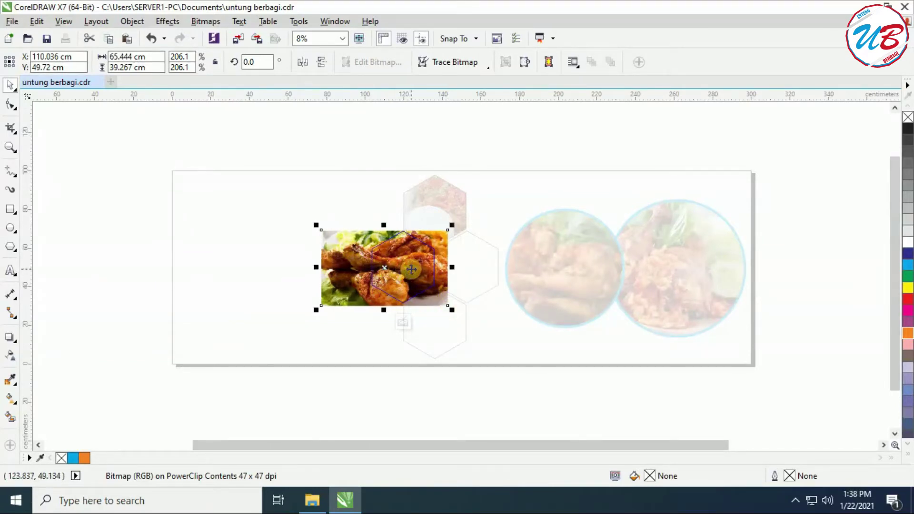
right_click(386, 269)
click(471, 180)
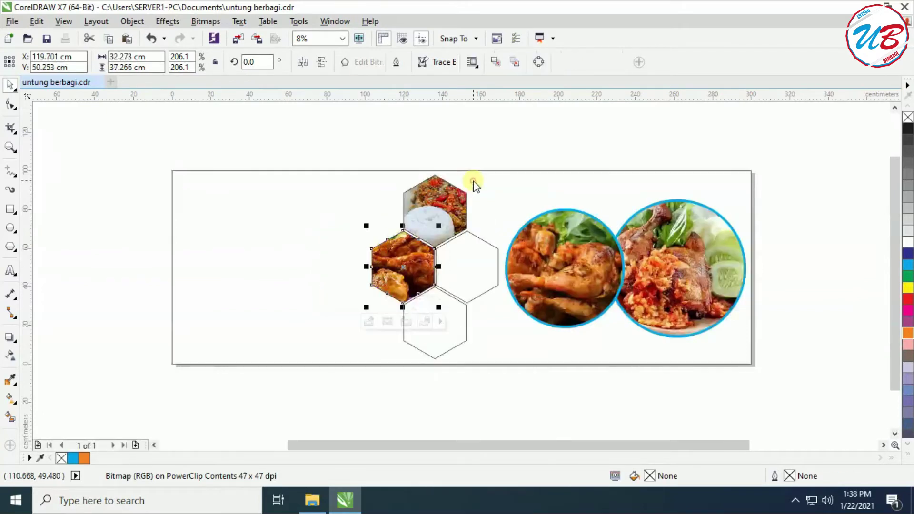
click(256, 129)
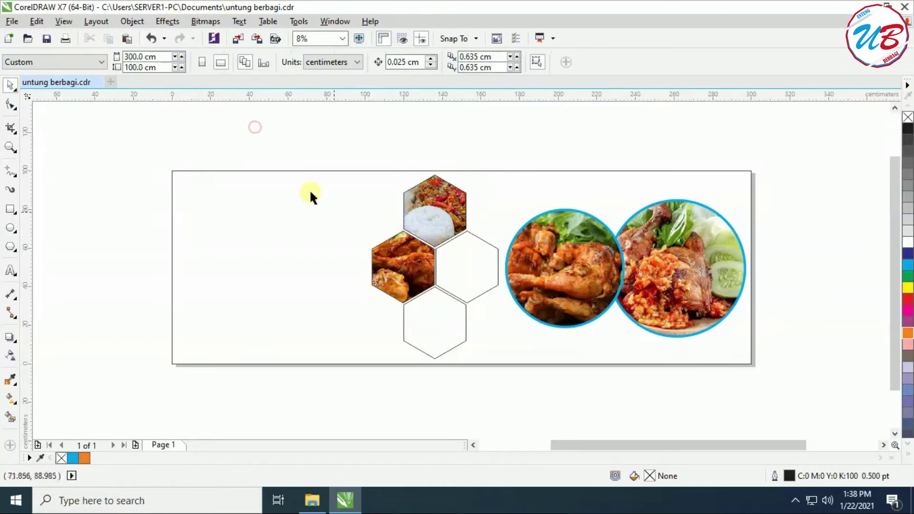
- Bring in the "ayam rica-rica" picture at about 58 by 38 cm and PowerClip it inside the right hexagon
click(312, 501)
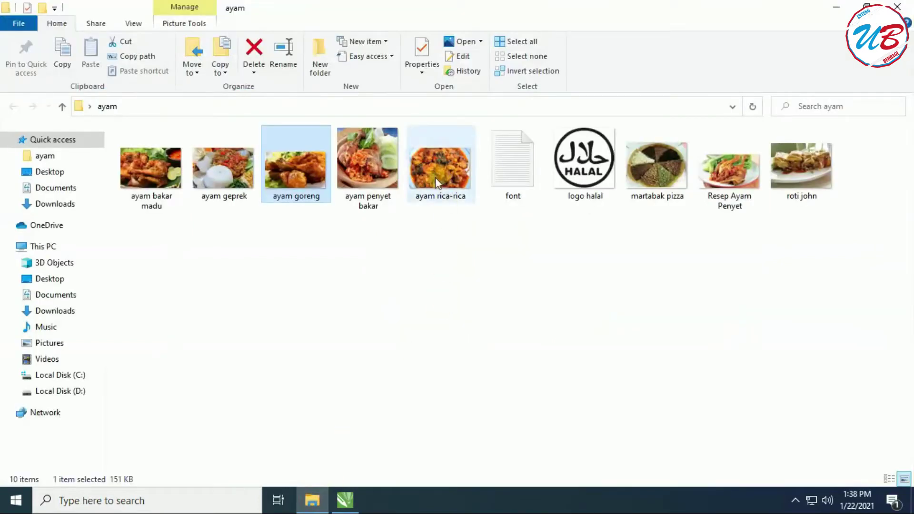
drag(431, 165, 252, 286)
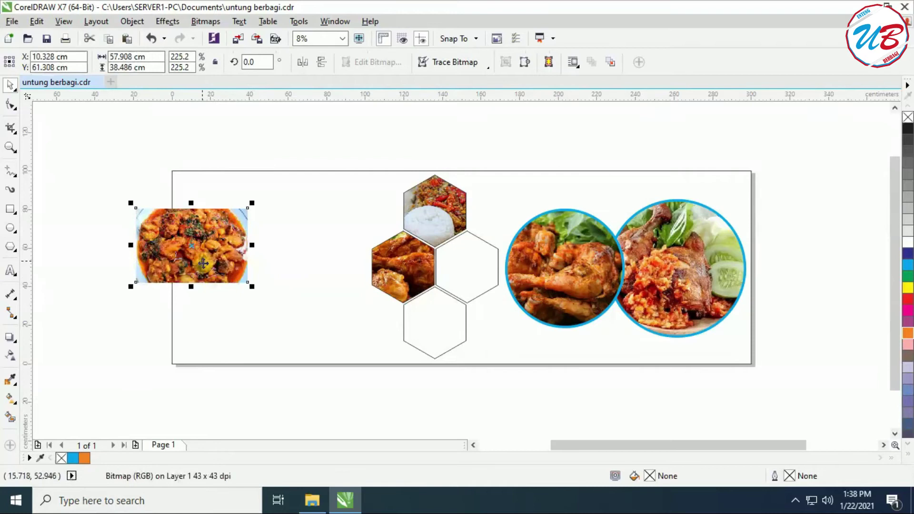
right_click(190, 243)
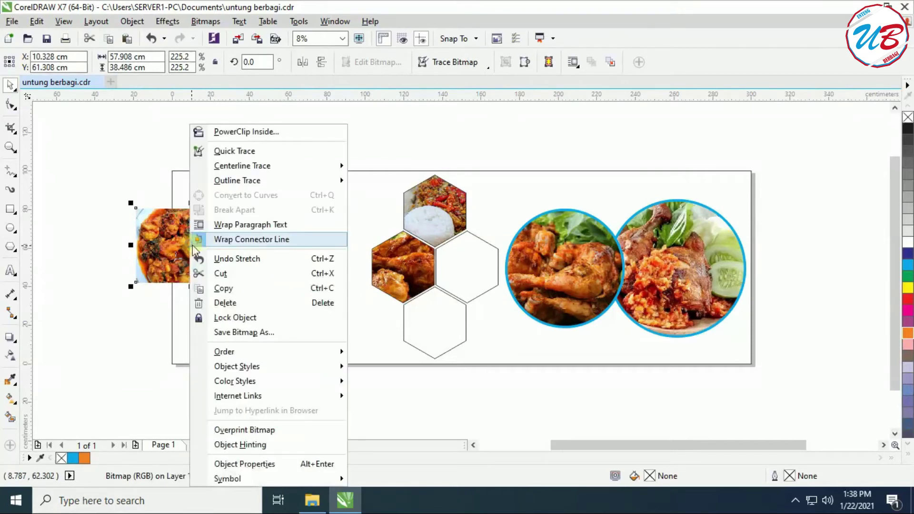
click(283, 133)
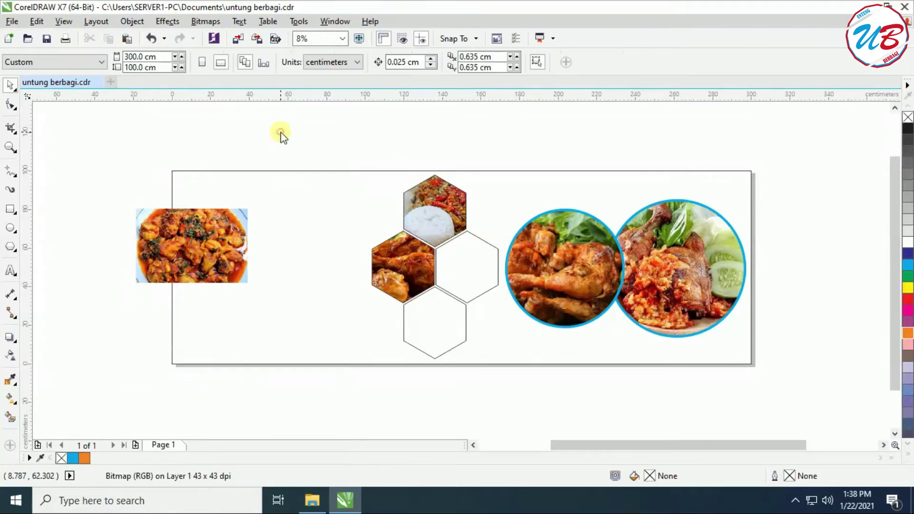
click(477, 265)
click(492, 389)
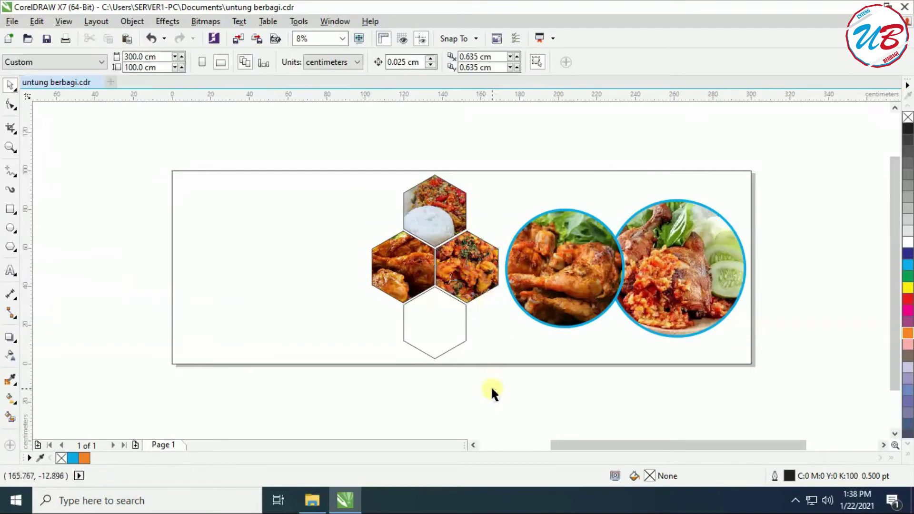
- Bring in the "Resep Ayam Penyet" picture, size it to about 74 by 41 cm over the bottom hexagon, and move it left of the hexagons
click(312, 500)
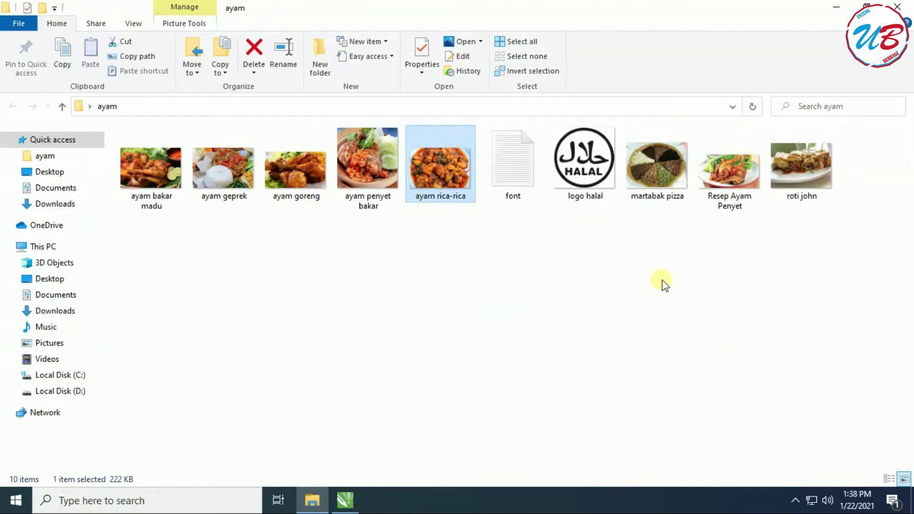
drag(730, 177, 279, 289)
drag(315, 314, 359, 337)
drag(299, 300, 423, 325)
drag(365, 293, 333, 273)
drag(412, 319, 270, 307)
- PowerClip the "Resep Ayam Penyet" picture inside the bottom hexagon
right_click(284, 309)
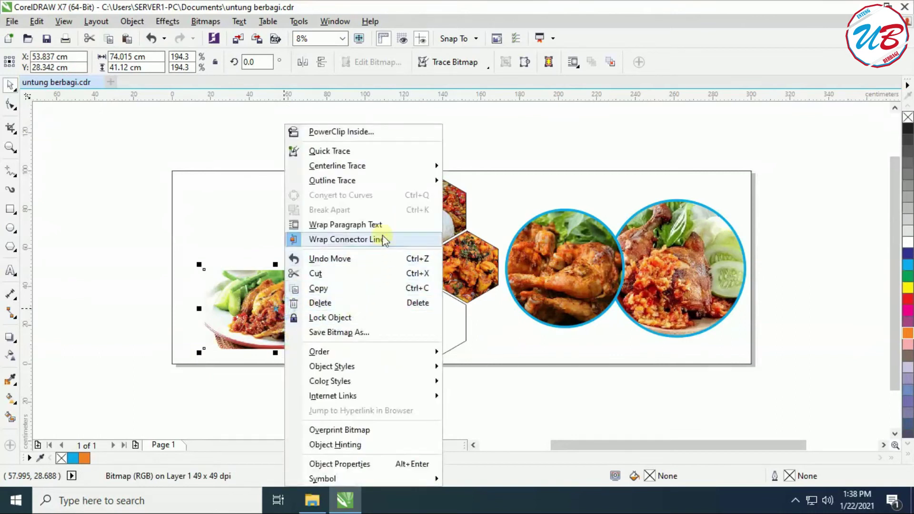
click(370, 133)
click(430, 328)
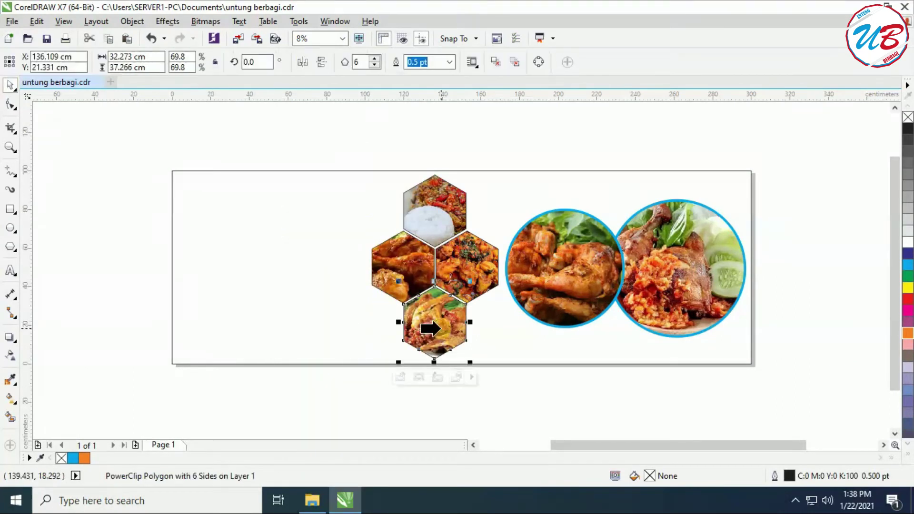
click(550, 383)
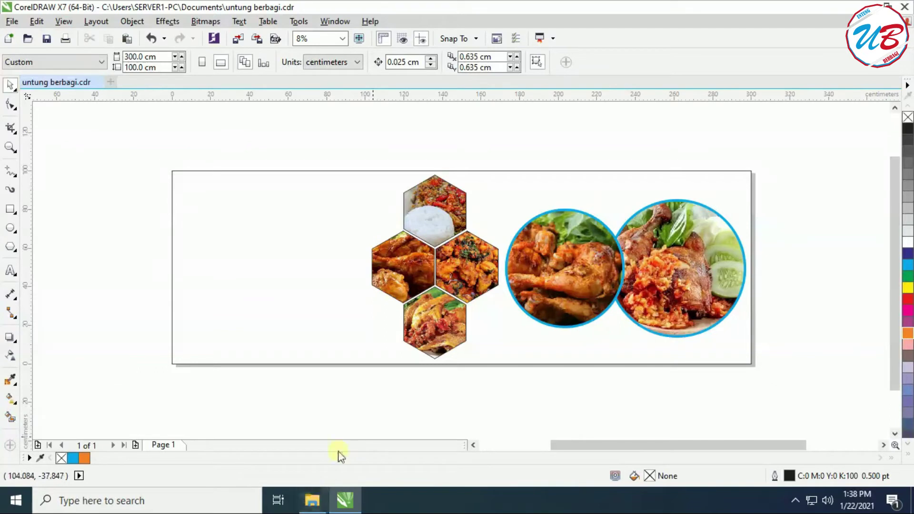
- Smart Fill the banner background around the pictures and colour it orange (C0 M60 Y100 K0)
click(11, 417)
click(271, 309)
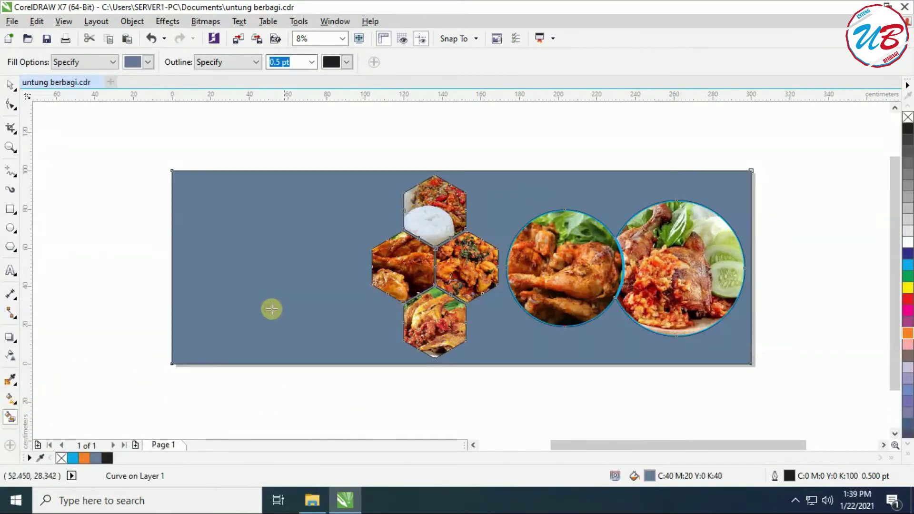
click(907, 333)
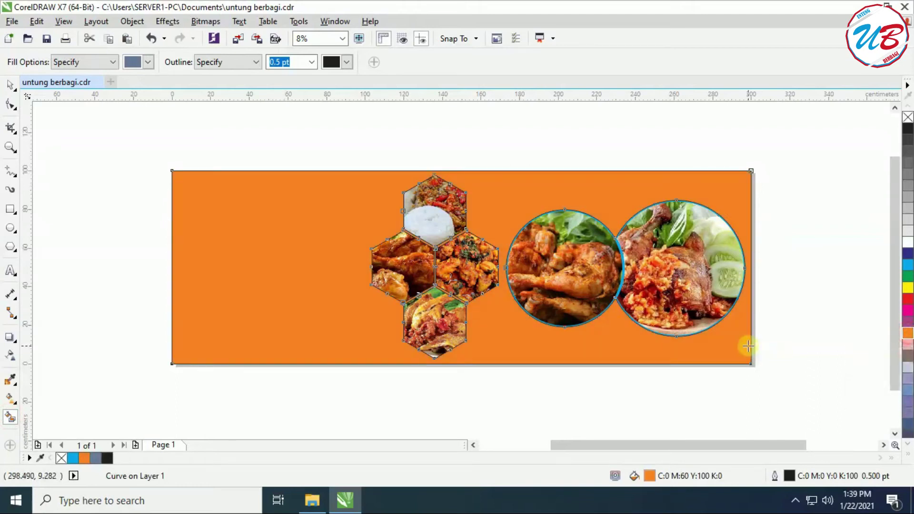
click(12, 85)
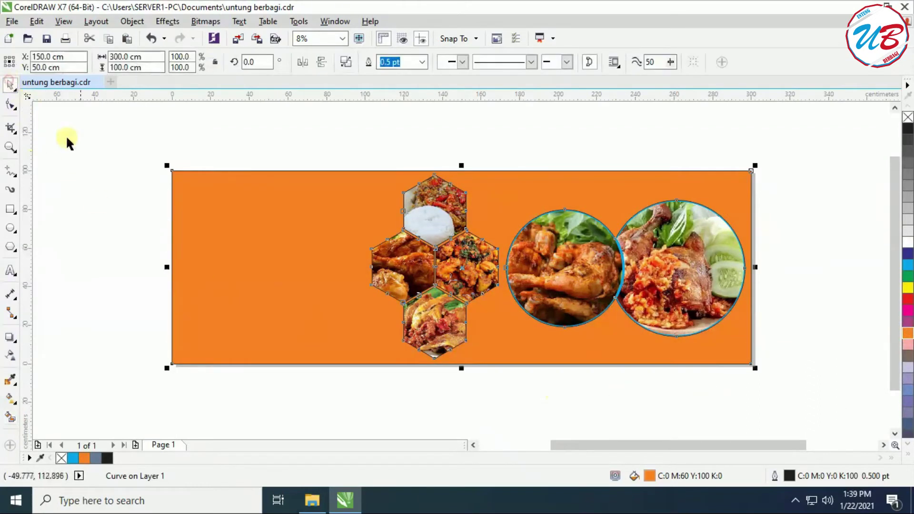
click(85, 152)
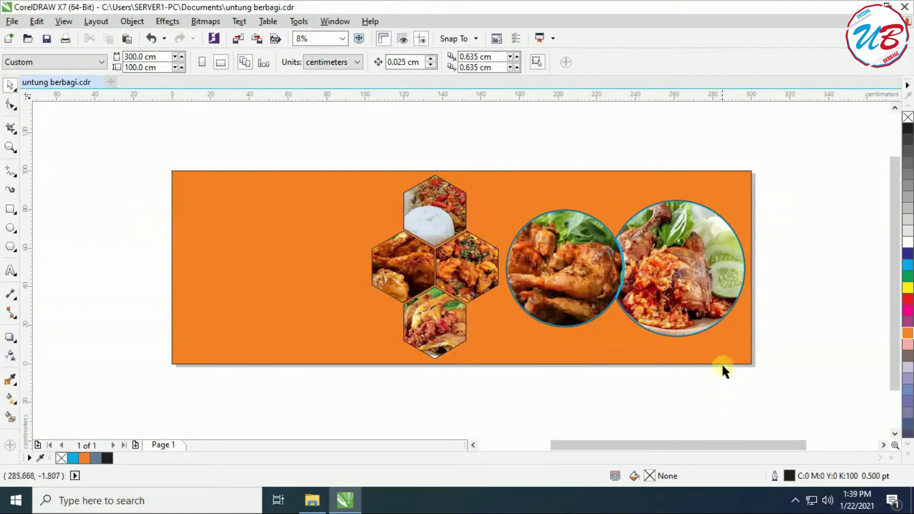
- Bring in the "logo halal" picture, shrink it to about 21 cm square, and place it in the banner's lower-left corner
click(349, 508)
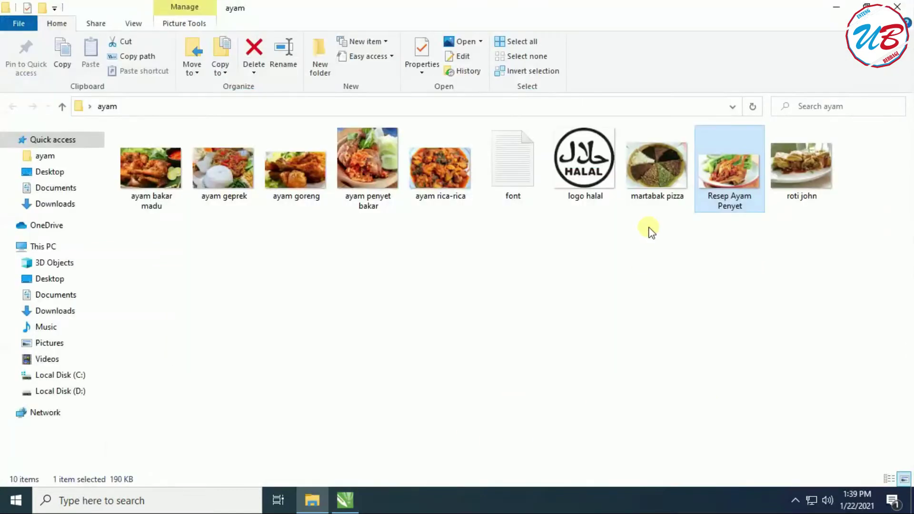
drag(585, 171, 295, 336)
drag(309, 356, 311, 358)
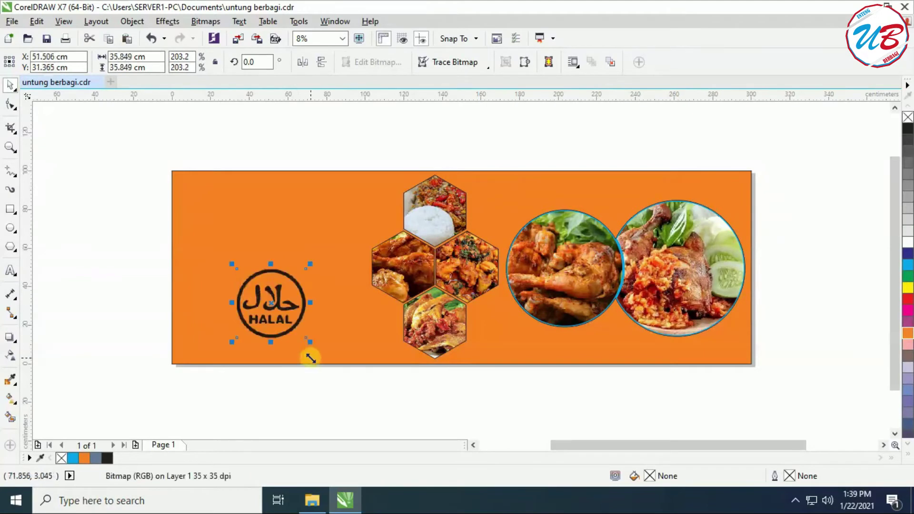
drag(279, 310, 208, 327)
drag(243, 292, 219, 315)
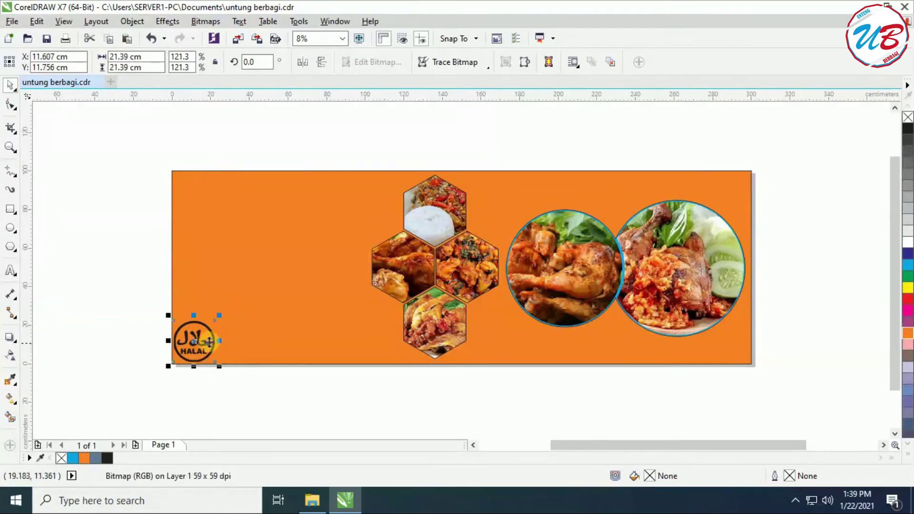
drag(195, 347, 196, 347)
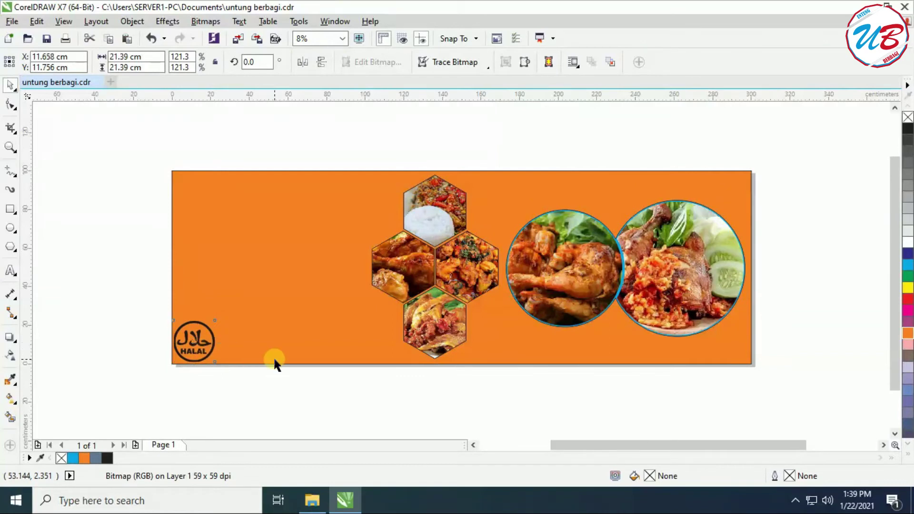
- Nudge the halal logo right and enlarge it to about 24 cm square
key(Right)
key(Right)
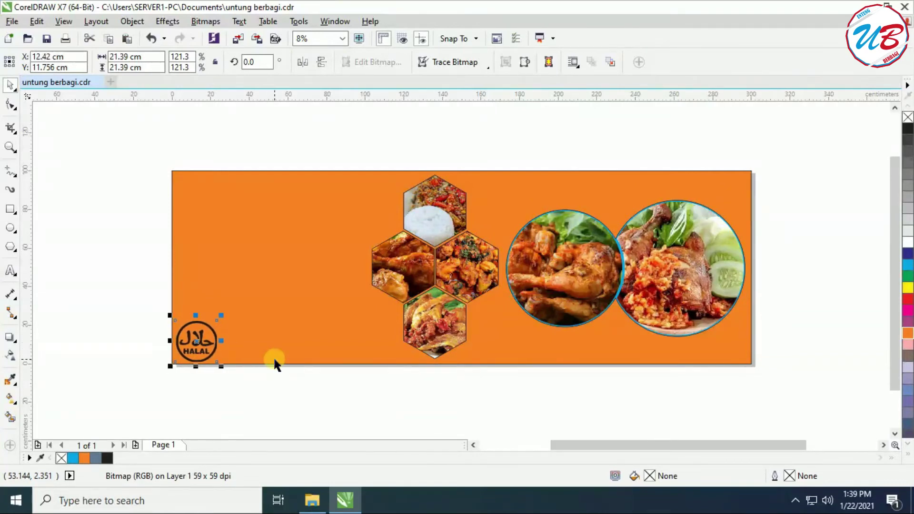
key(Right)
click(339, 398)
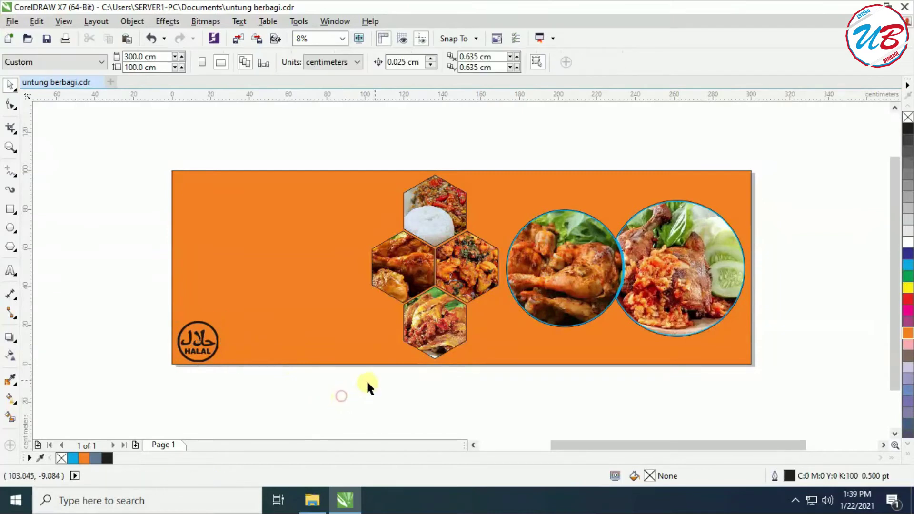
click(197, 341)
drag(219, 320, 231, 310)
click(278, 393)
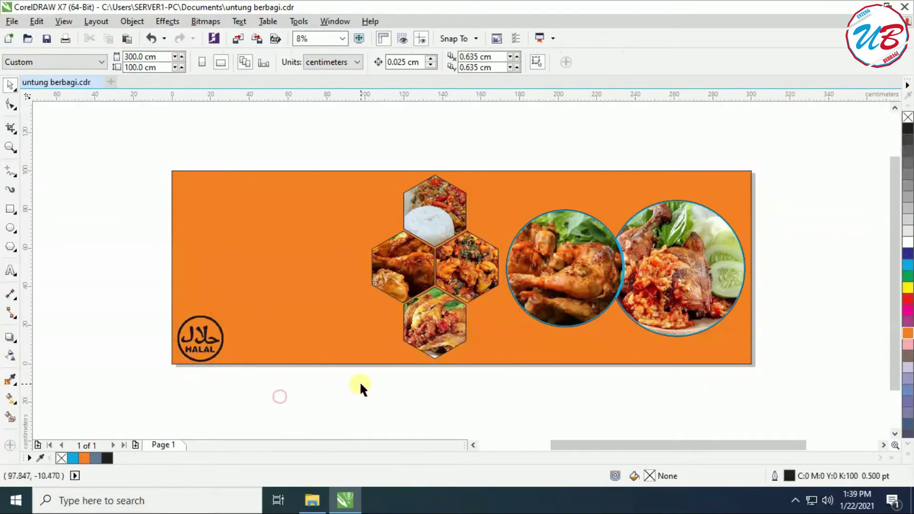
- Nudge the halal logo slightly left and up to refine its position in the banner's lower-left corner
click(210, 341)
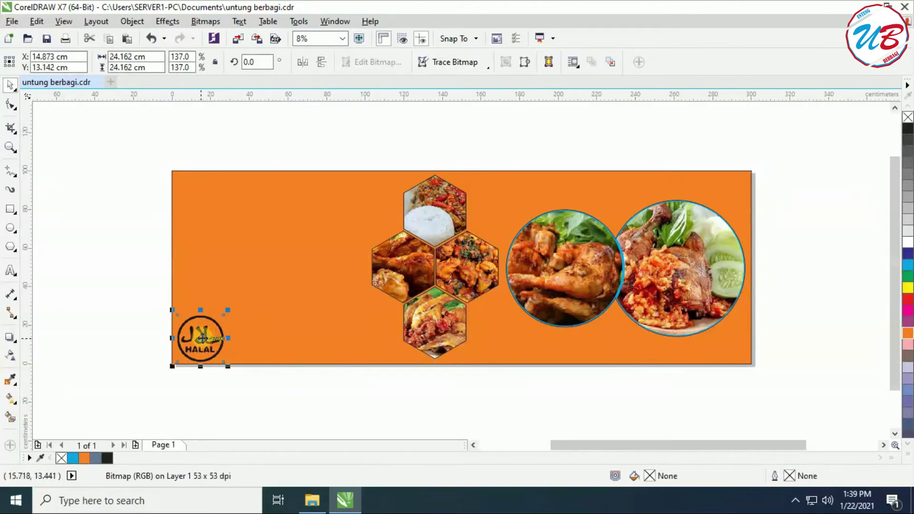
click(202, 338)
drag(202, 339, 195, 336)
click(245, 392)
click(202, 337)
key(Left)
key(Left)
key(Left)
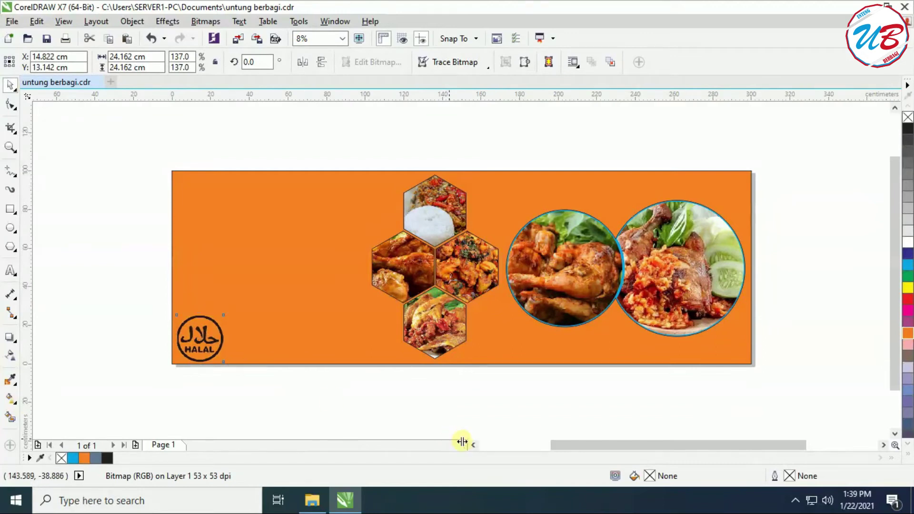
key(Up)
click(543, 401)
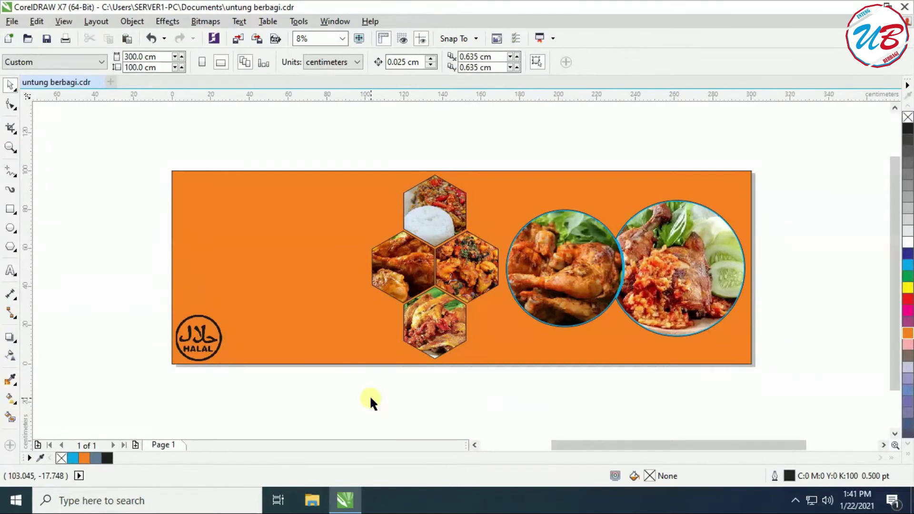
- Add the artistic text "Puas Dagingnya" at 200 pt Arial in the banner's upper-left area and enlarge it to about 319 pt
click(9, 271)
click(231, 200)
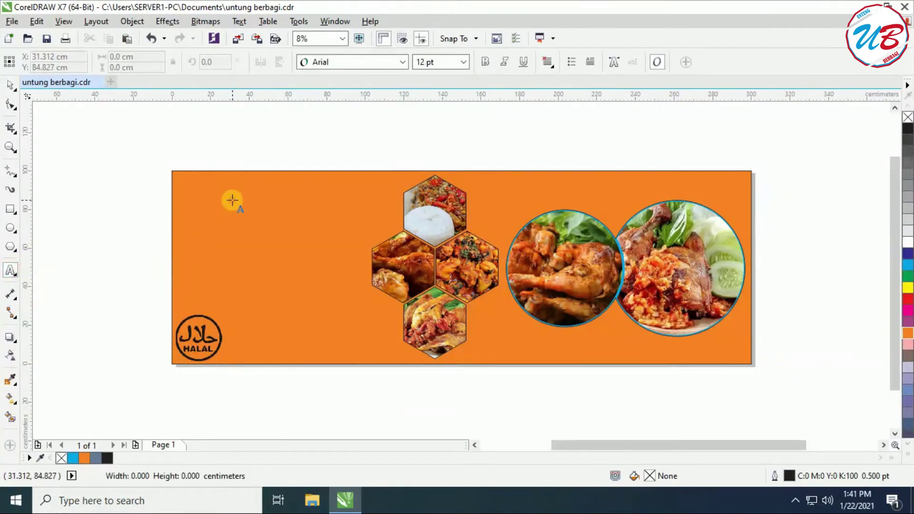
click(463, 61)
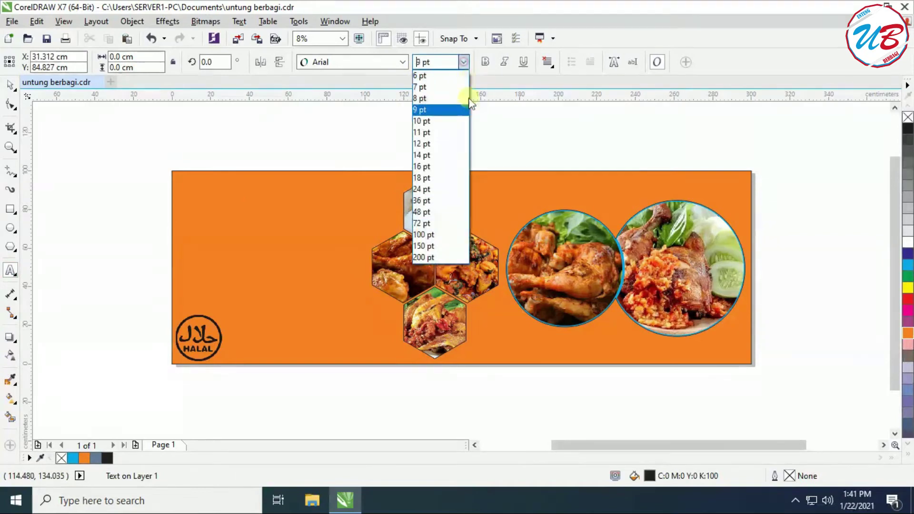
click(429, 257)
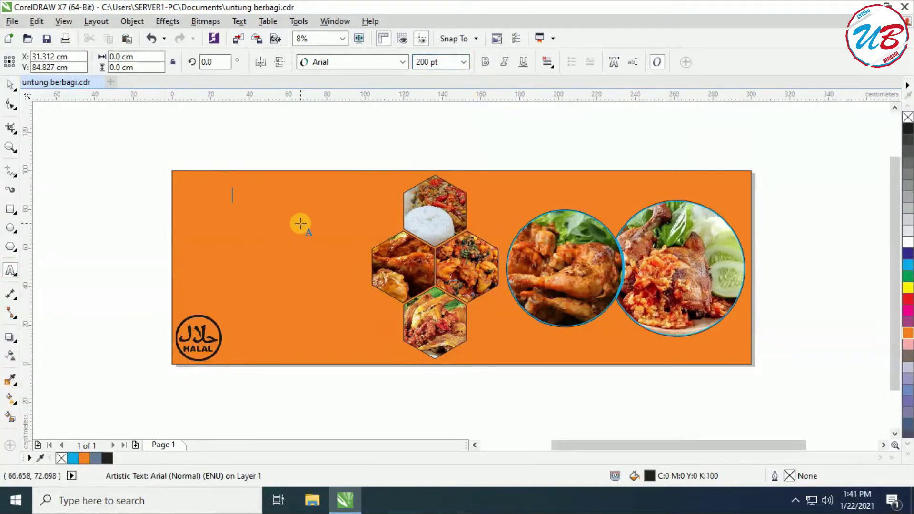
text(Puas Dagingnya)
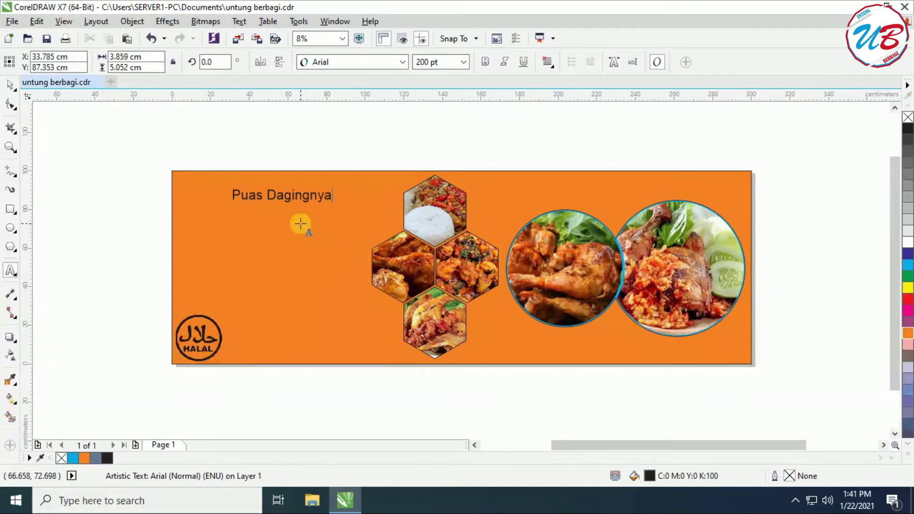
key(ctrl+space)
drag(339, 205, 393, 257)
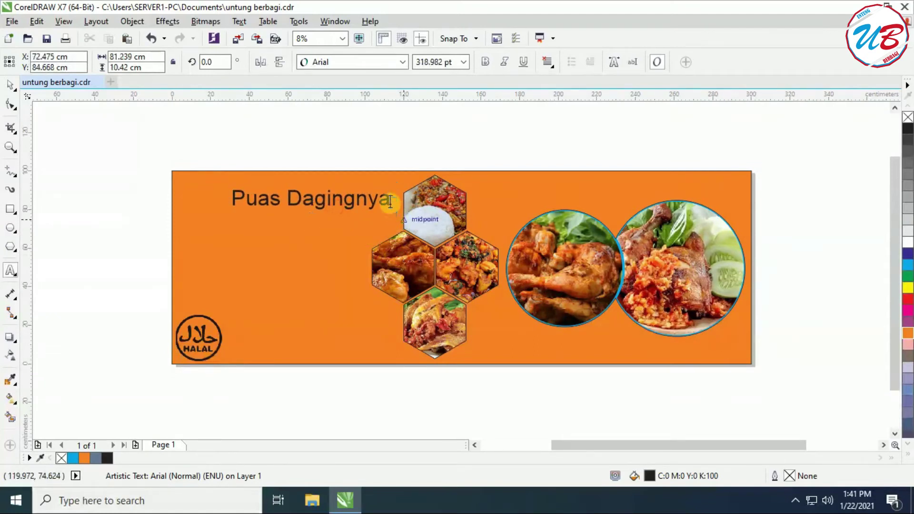
- Try the Clarendon Blk BT font on the "Puas Dagingnya" text
drag(388, 198, 213, 197)
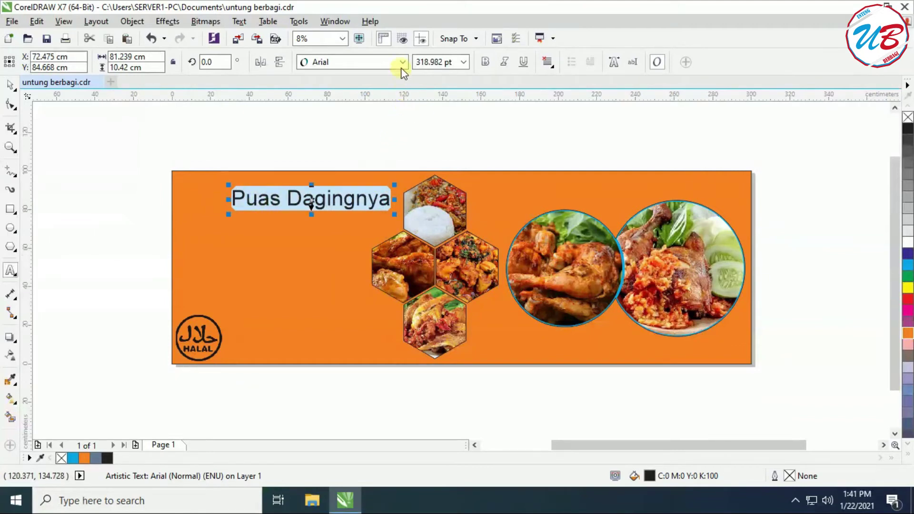
click(402, 62)
mouse_move(400, 96)
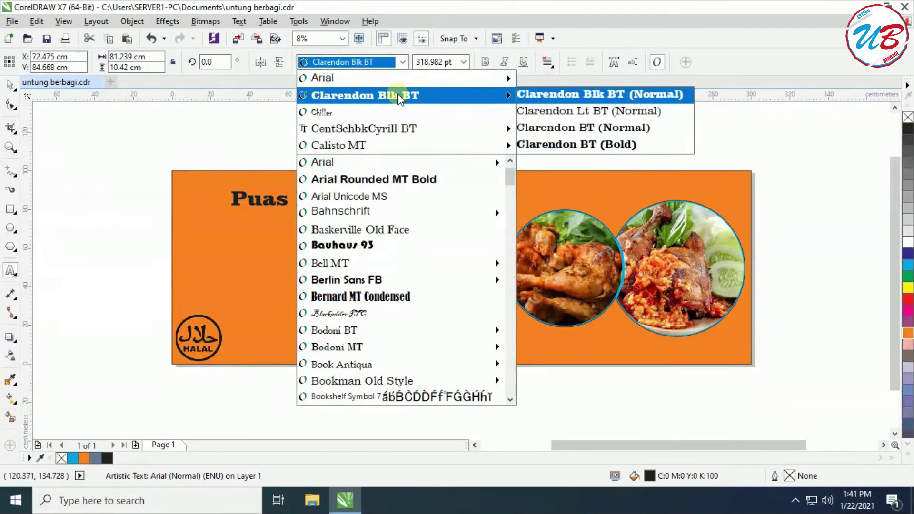
click(398, 97)
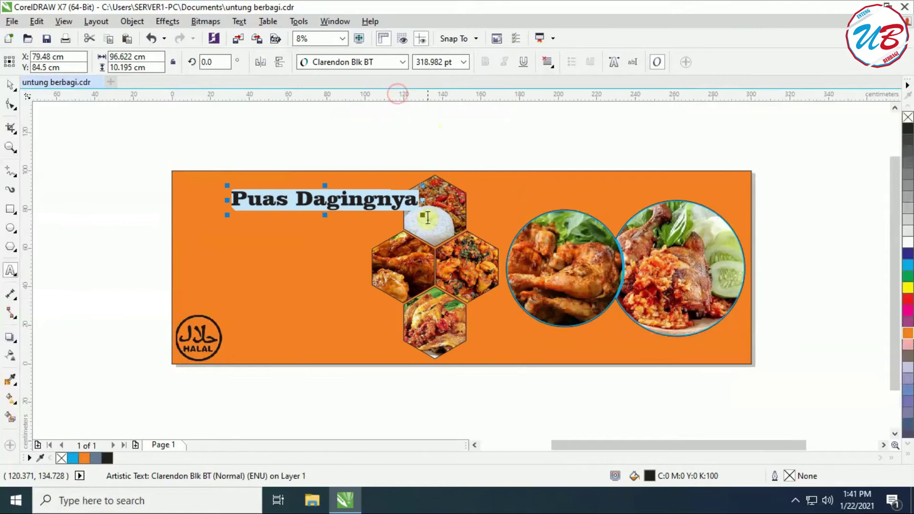
- Enlarge the "Puas Dagingnya" text to about 455 pt and move it toward the banner's left edge
click(464, 257)
key(ctrl+a)
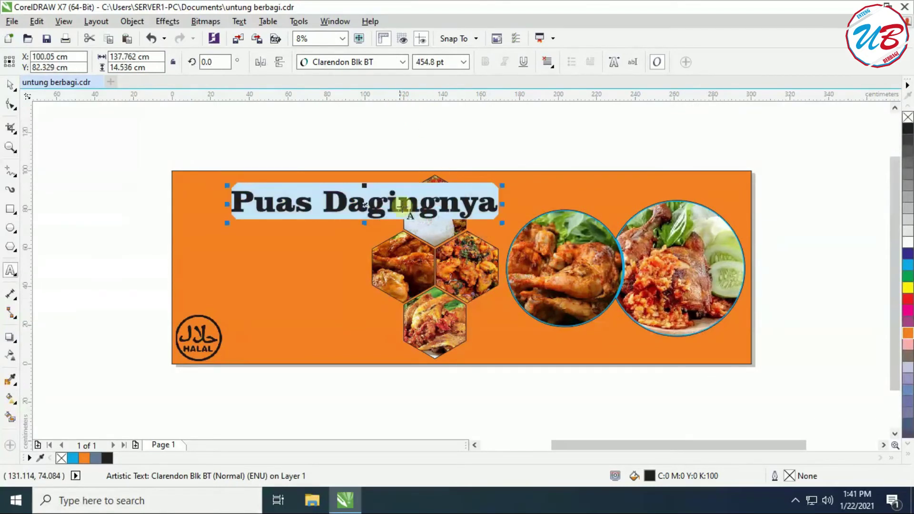
drag(364, 205, 313, 205)
- Change the "Puas Dagingnya" font to Cooper Black and shrink the text to about 362 pt, about 102 cm wide
click(402, 63)
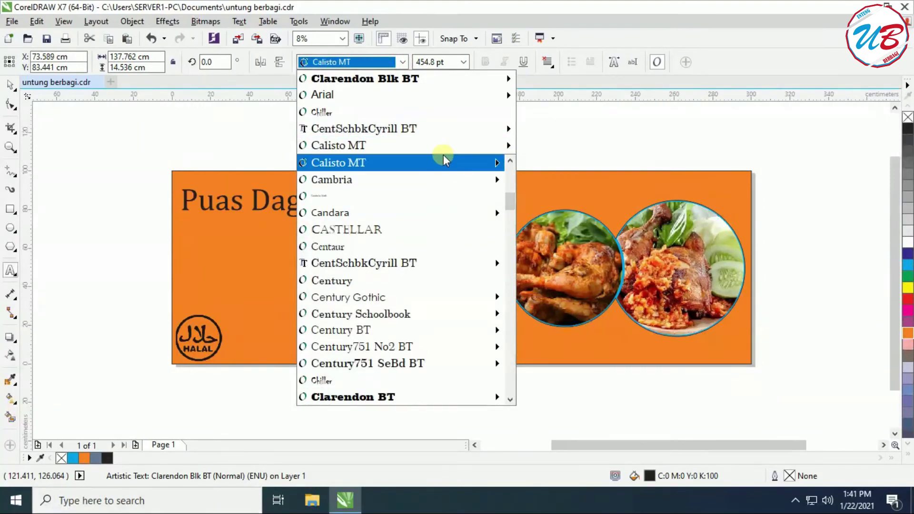
scroll(447, 338, down, 2)
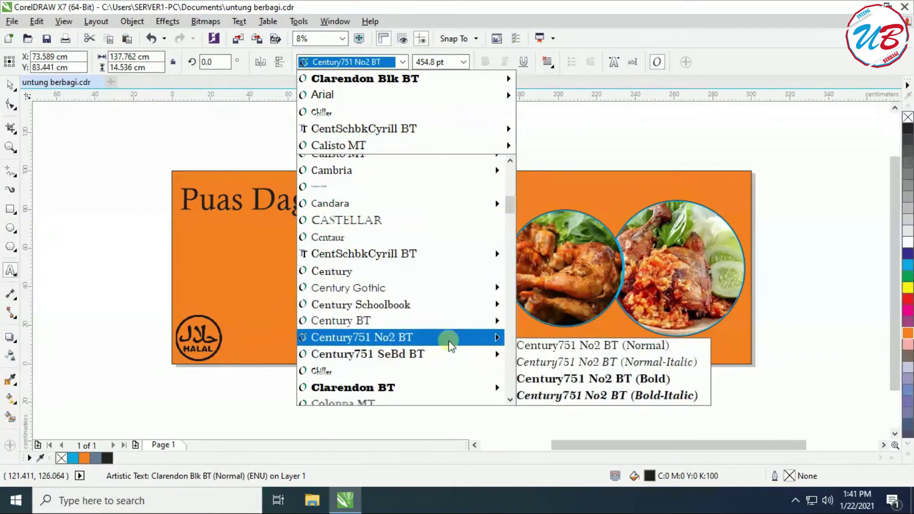
click(428, 381)
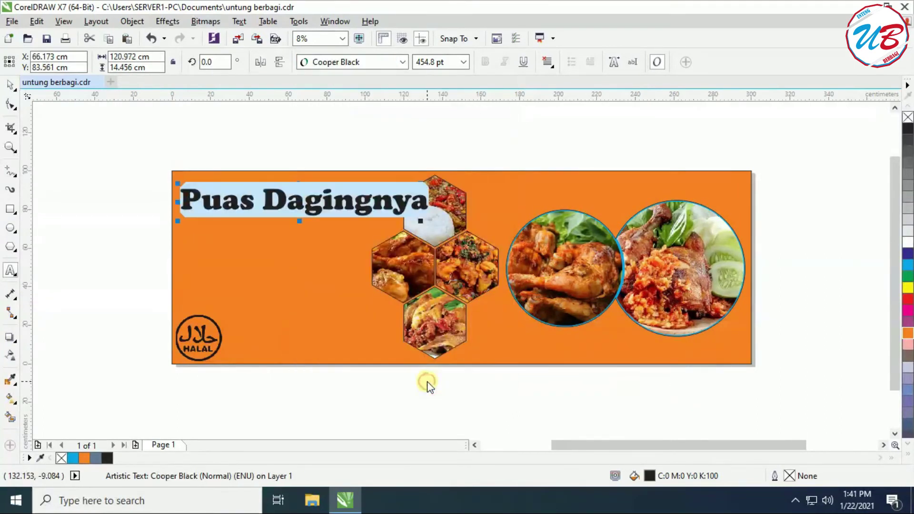
drag(422, 222, 383, 215)
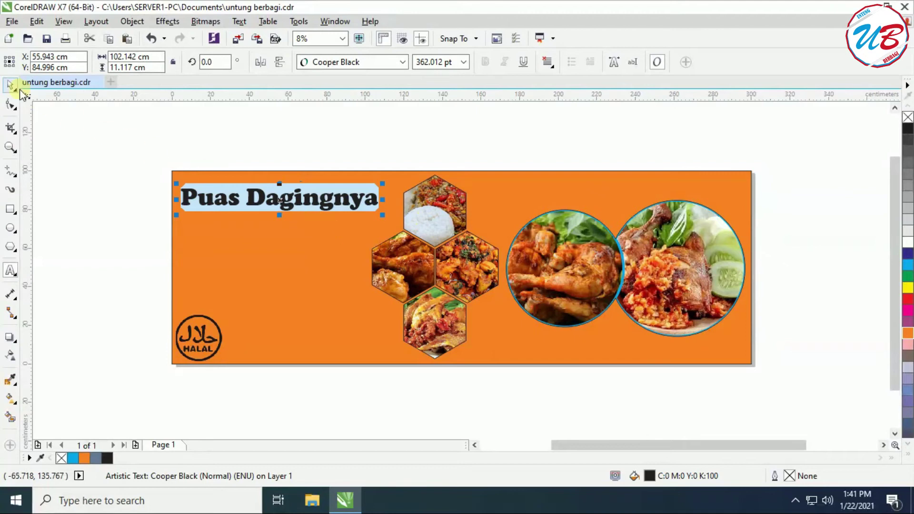
- Move the "Puas Dagingnya" text above the two circular chicken photos near the banner's top edge
click(9, 85)
click(150, 128)
click(284, 200)
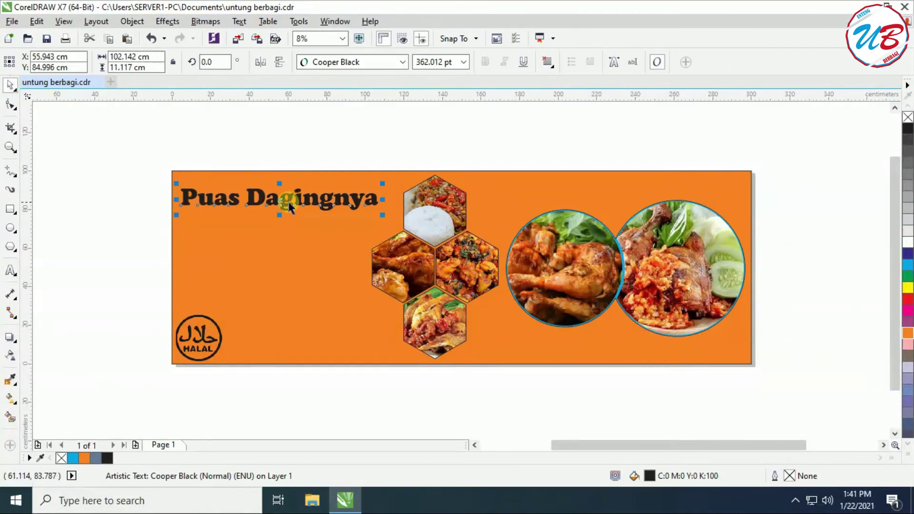
drag(285, 200, 574, 193)
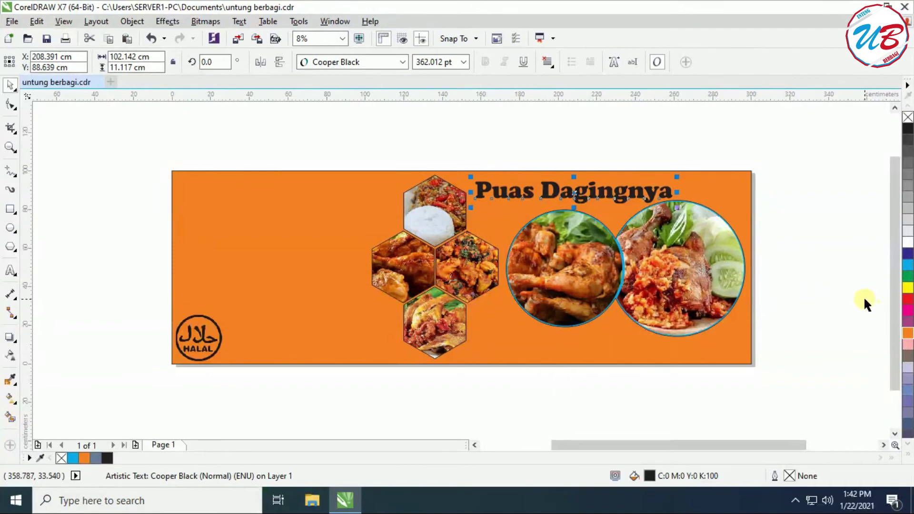
- Try yellow, red and black fills on the "Puas Dagingnya" text and settle on white (C0 M0 Y0 K0)
click(908, 288)
click(908, 297)
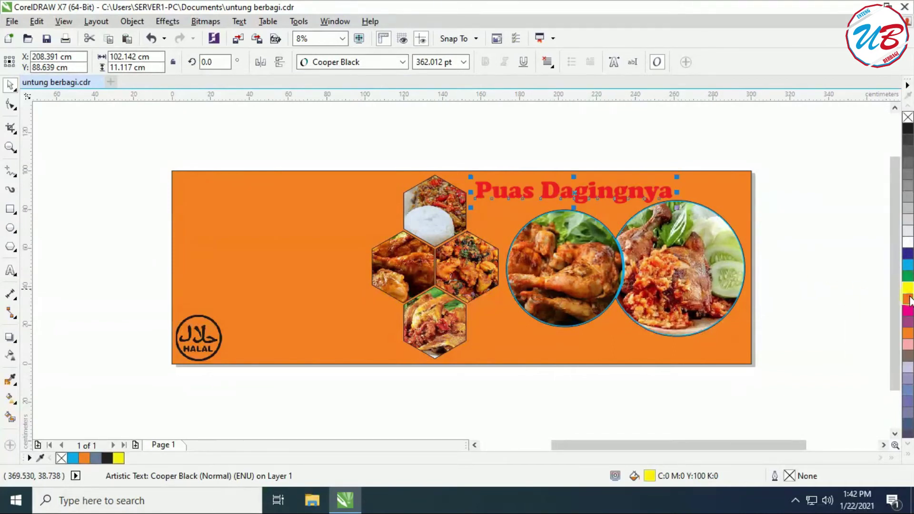
click(908, 129)
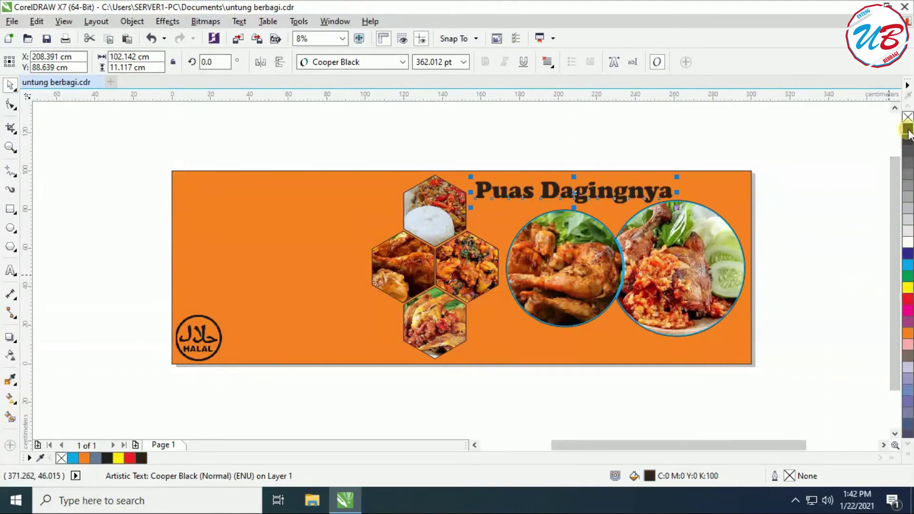
click(907, 243)
click(820, 227)
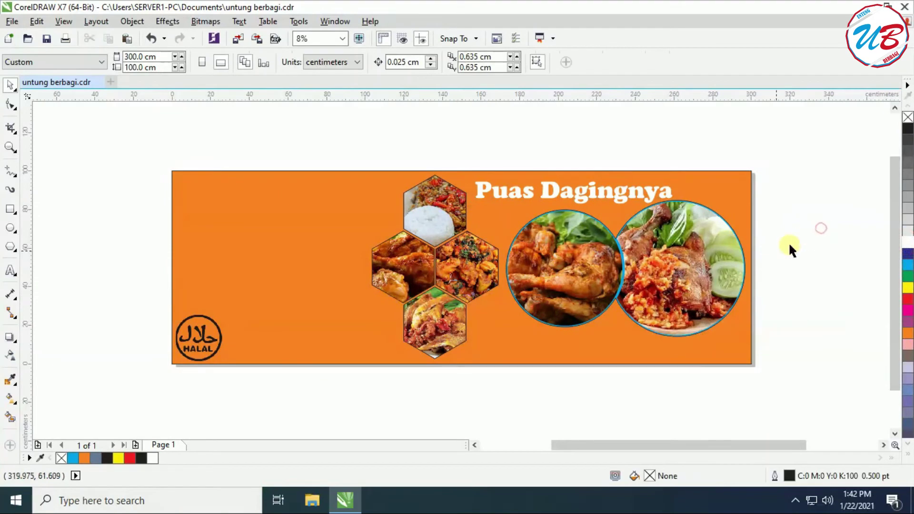
- Enlarge the "Puas Dagingnya" text to about 424 pt, about 120 cm wide, and fit it between the top hexagon and the banner's top edge
click(585, 190)
drag(470, 177, 429, 162)
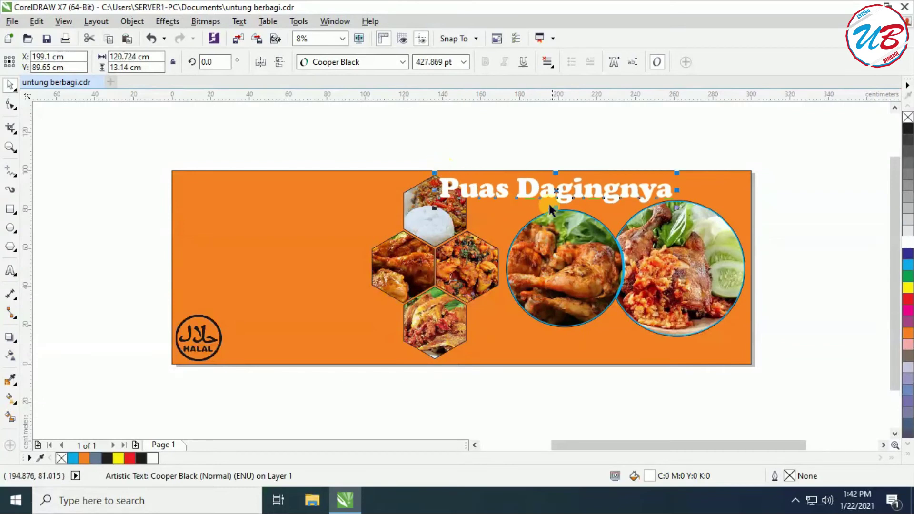
drag(555, 189, 586, 187)
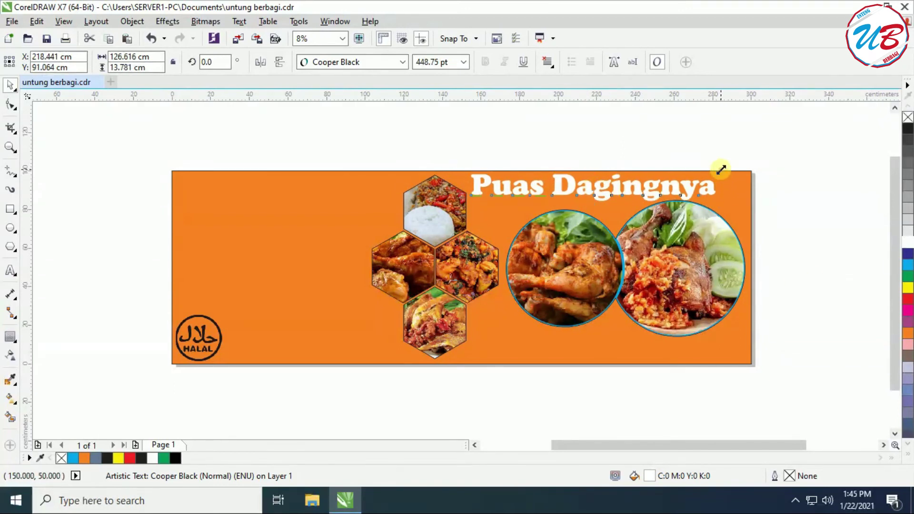
drag(719, 170, 724, 165)
click(793, 213)
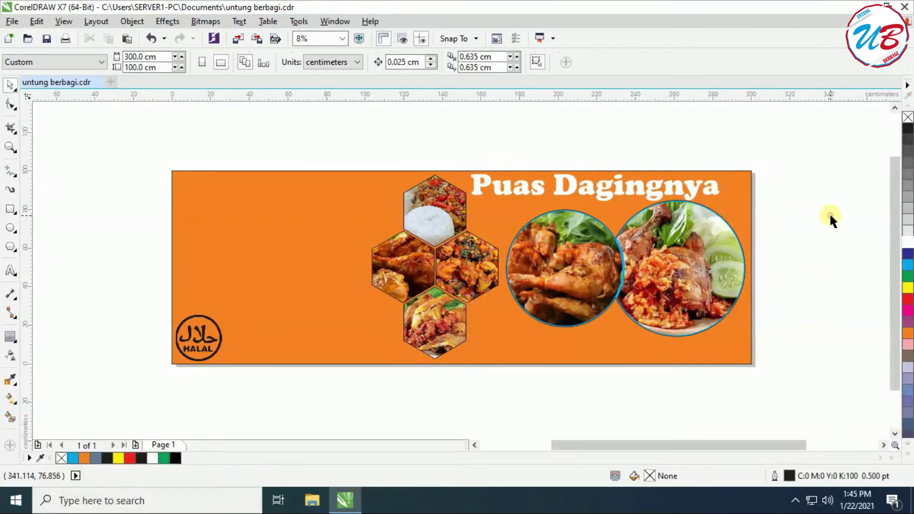
click(671, 190)
mouse_move(724, 205)
mouse_down()
mouse_move(718, 198)
mouse_move(737, 206)
mouse_up()
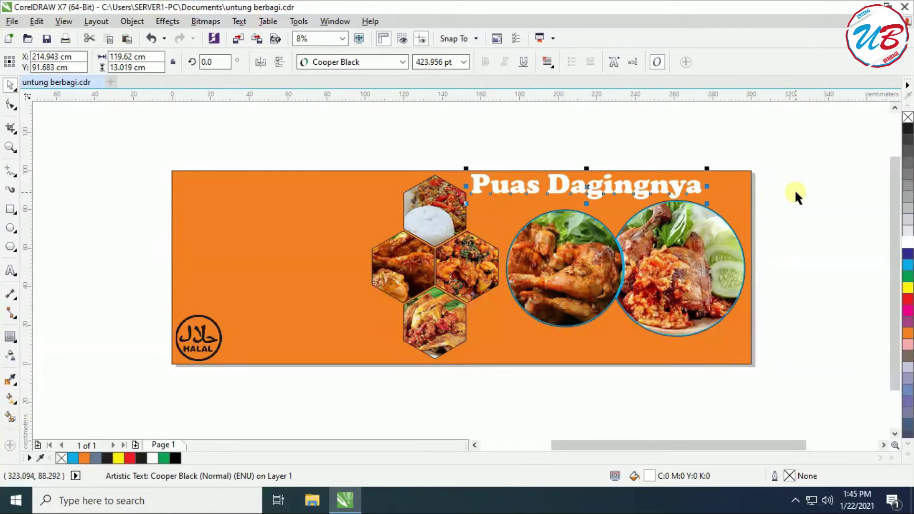
click(794, 190)
- Apply a one-step inside contour with a black fill to the white "Puas Dagingnya" text
click(601, 191)
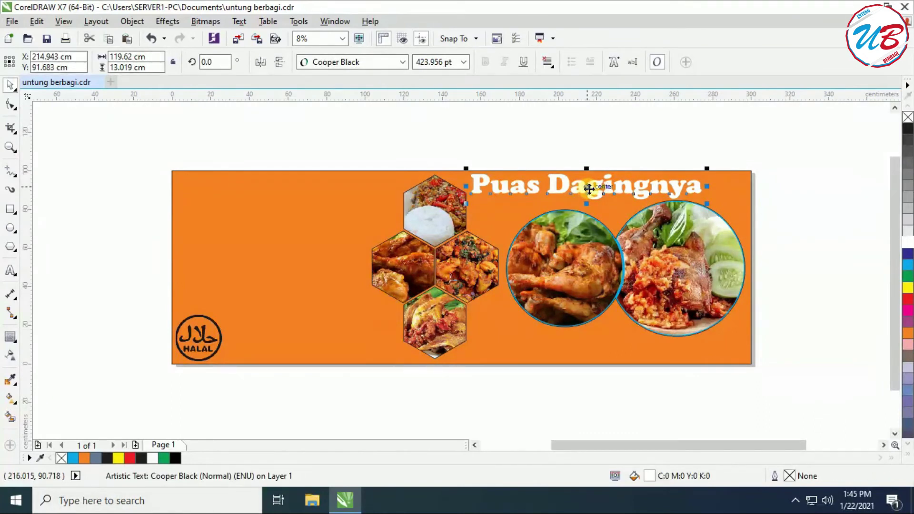
double_click(699, 187)
drag(699, 188, 465, 185)
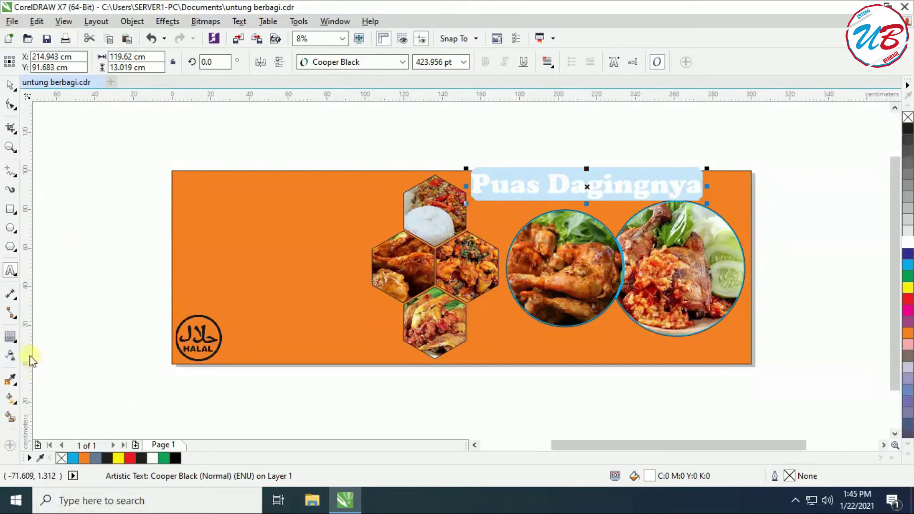
click(15, 341)
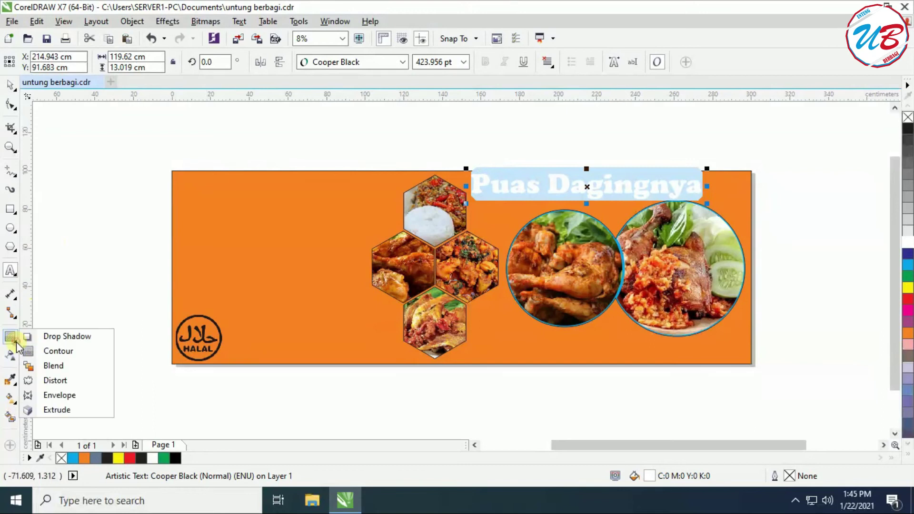
click(91, 353)
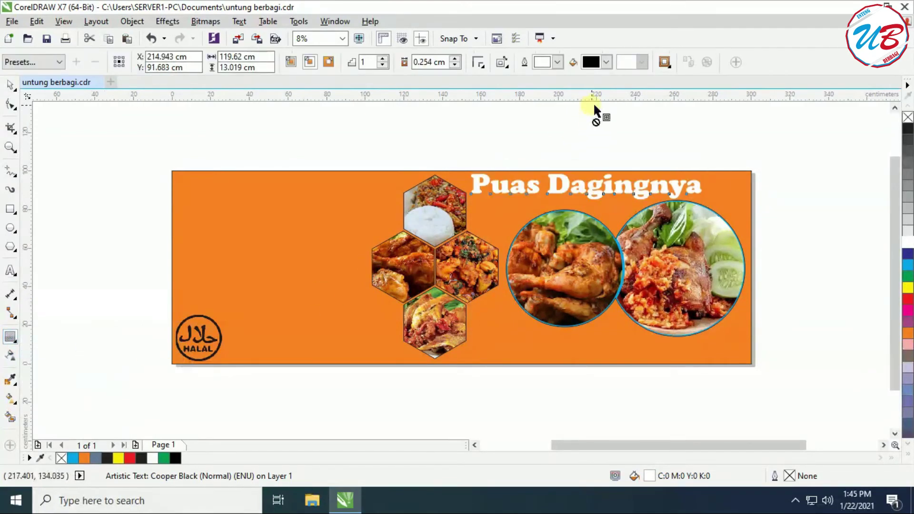
click(558, 62)
click(582, 76)
click(607, 62)
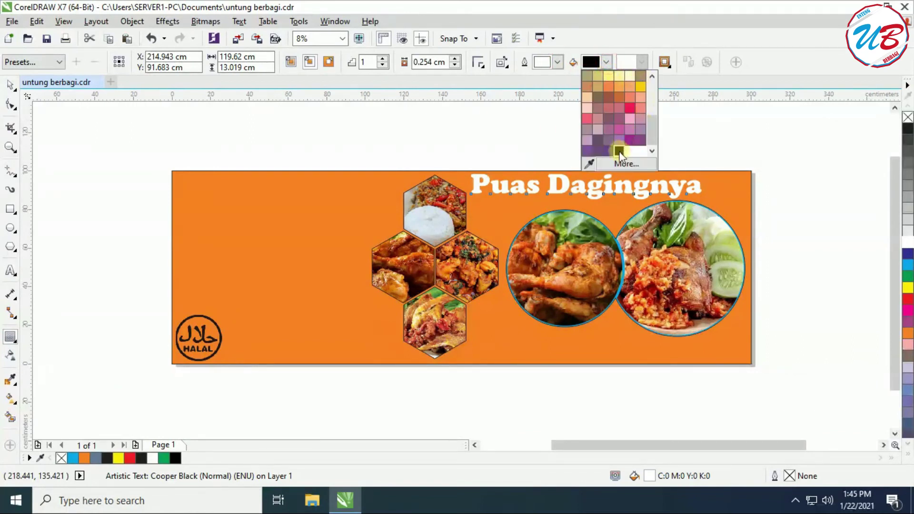
click(607, 151)
click(607, 62)
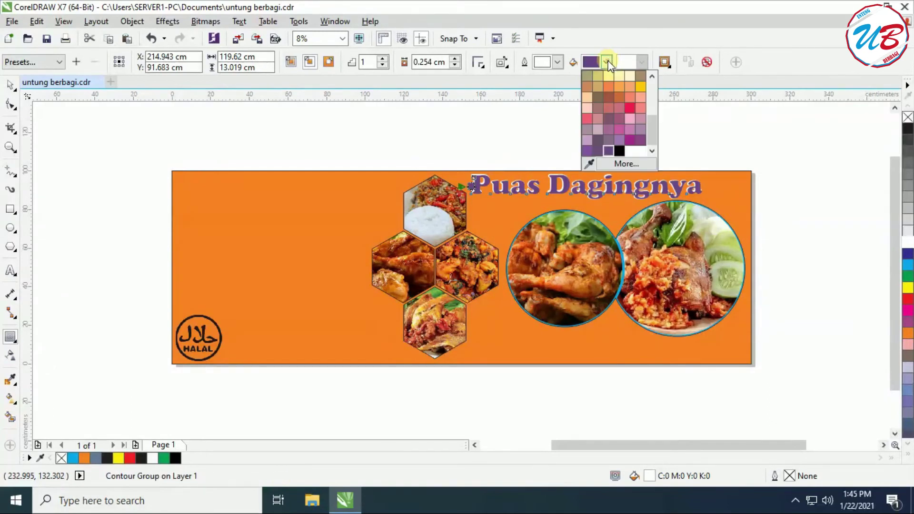
click(618, 150)
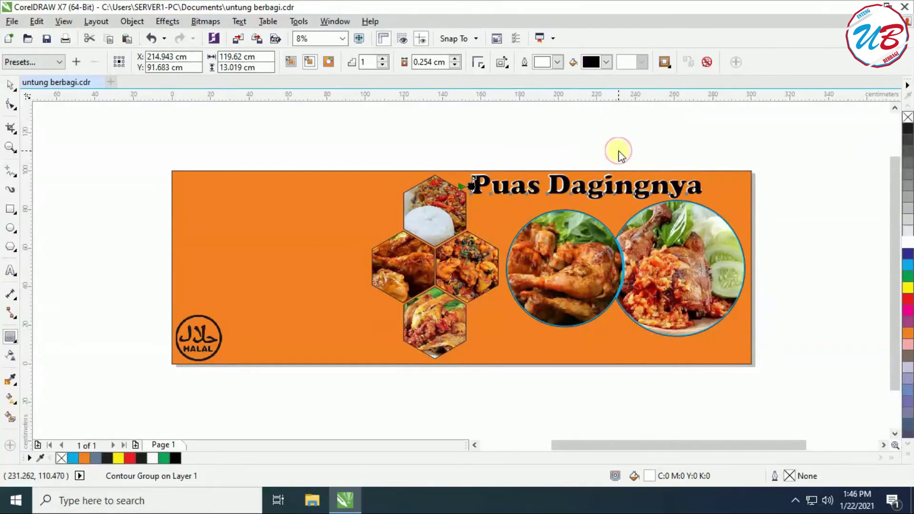
- Set the contour offset of the "Puas Dagingnya" text to 0.3 cm and deselect it
double_click(431, 63)
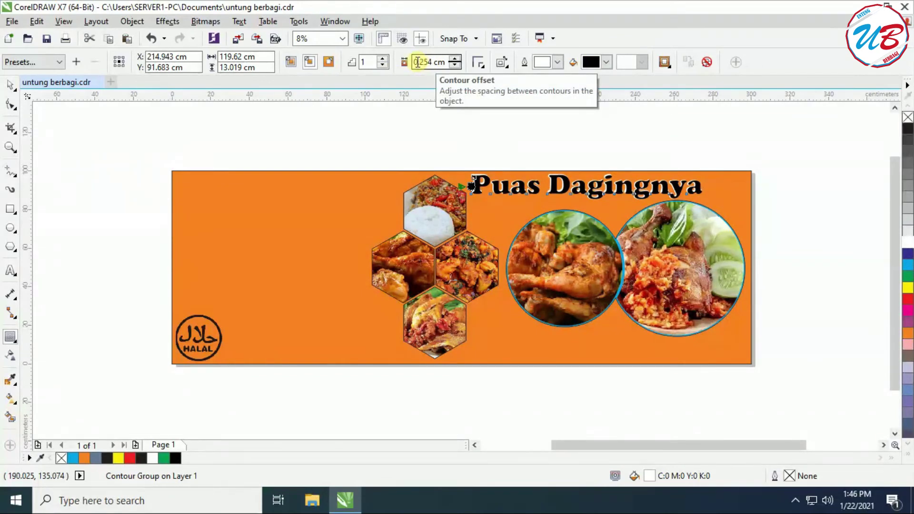
double_click(423, 62)
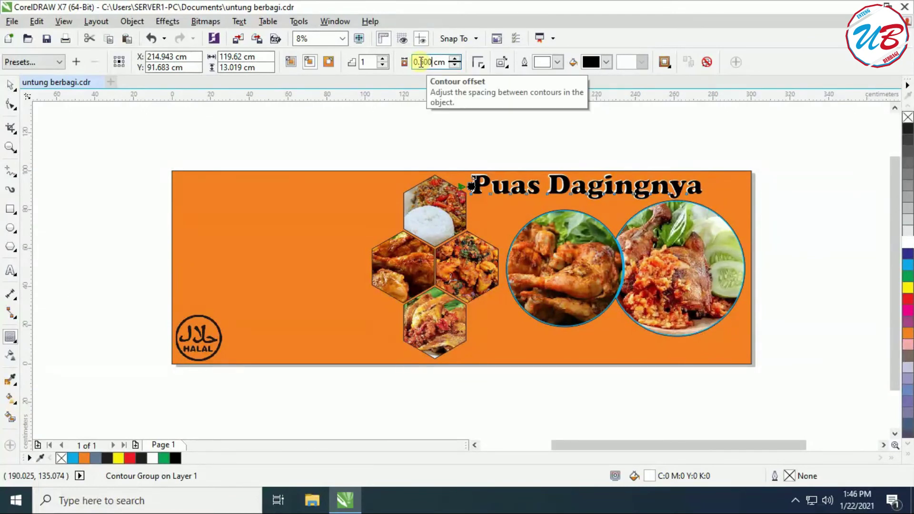
text(300)
key(Return)
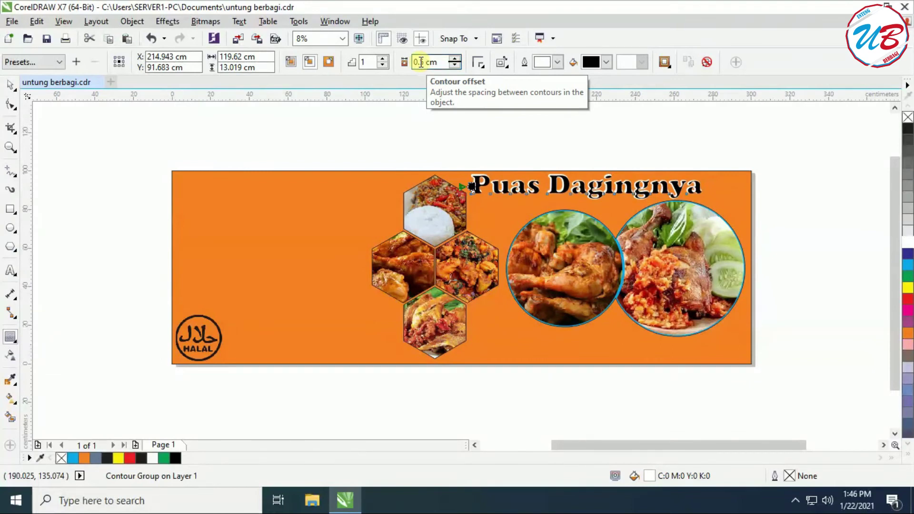
click(10, 85)
click(827, 228)
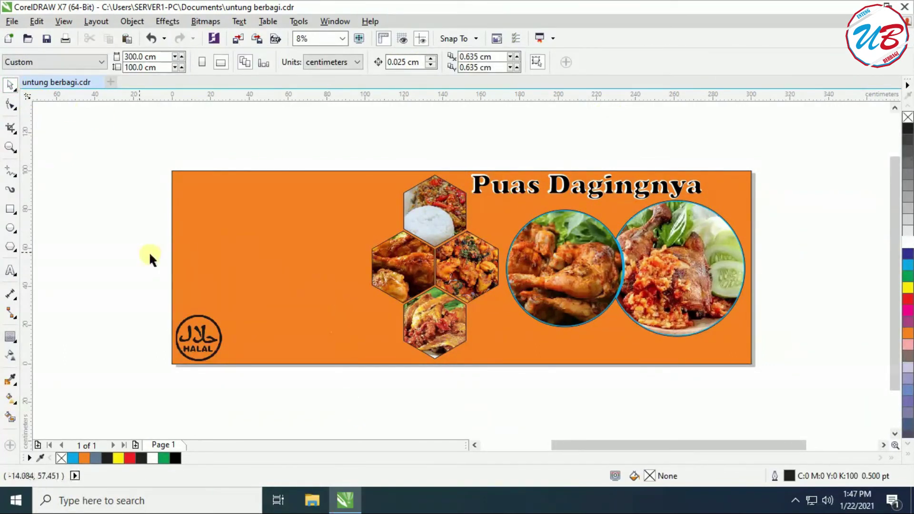
- Add the text "Harga Mulai Rp. 7000" in 200 pt Arial on the empty orange area above the halal logo
click(10, 270)
click(227, 214)
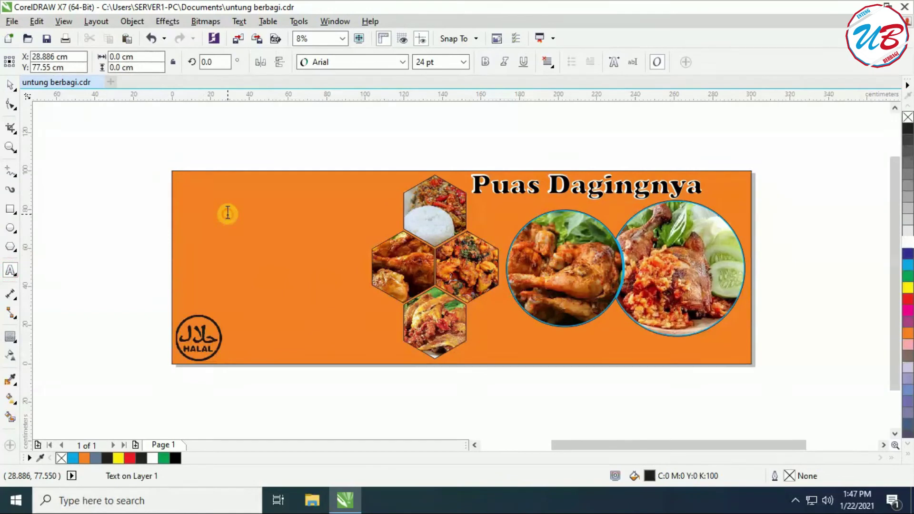
click(463, 62)
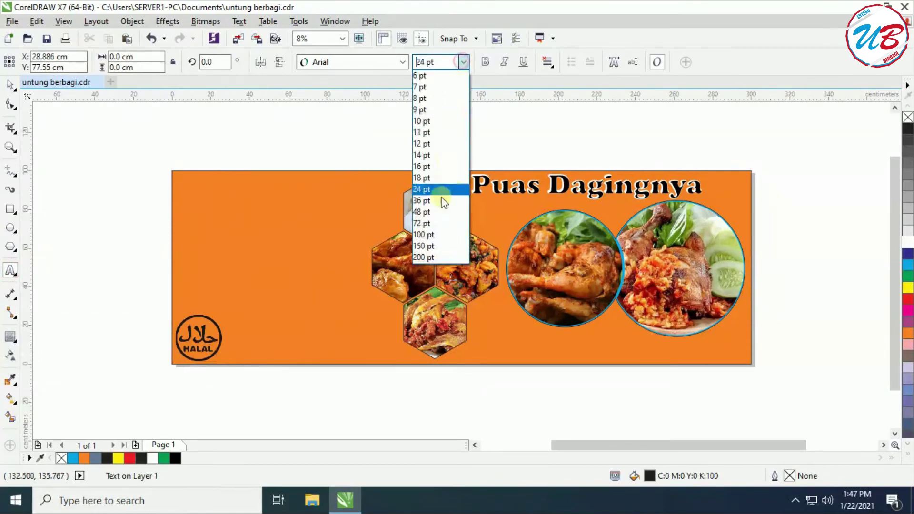
click(424, 258)
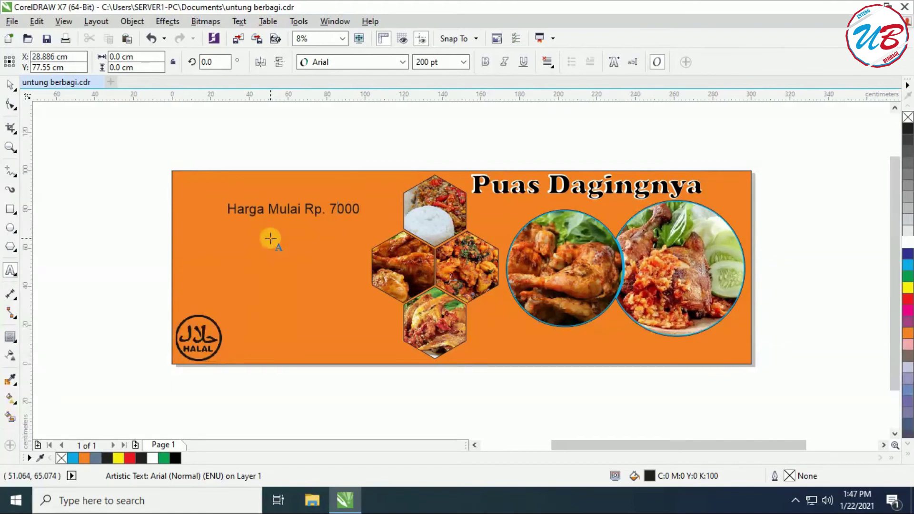
key(Escape)
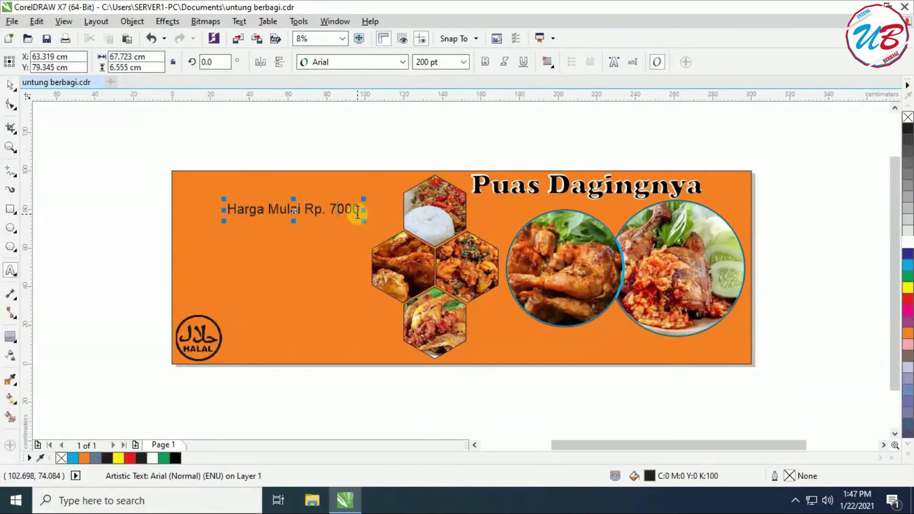
- Insert a thousands dot in the price so the text reads "Harga Mulai Rp. 7.000"
click(358, 213)
key(Left)
key(Left)
key(Left)
text(.)
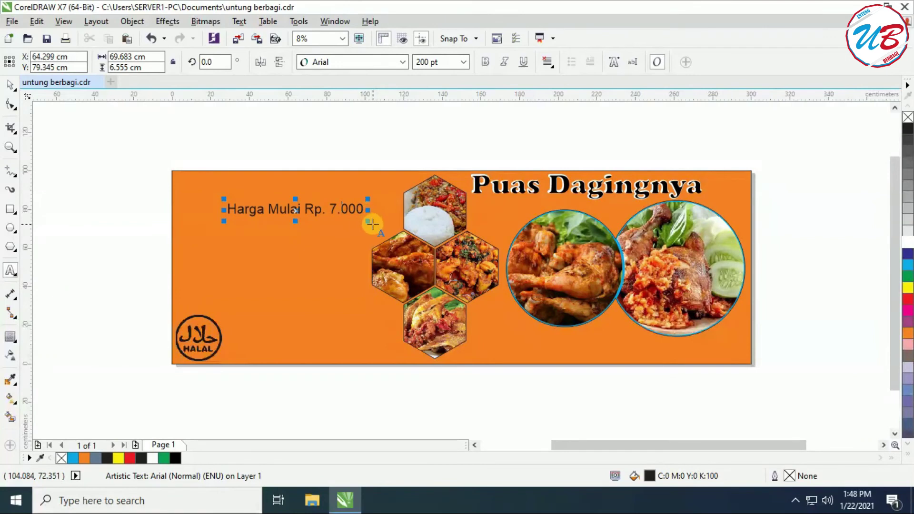
- Change the font of the "Harga Mulai Rp. 7.000" text to Cooper Black and enlarge it to about 310 pt
drag(368, 220, 186, 201)
click(403, 62)
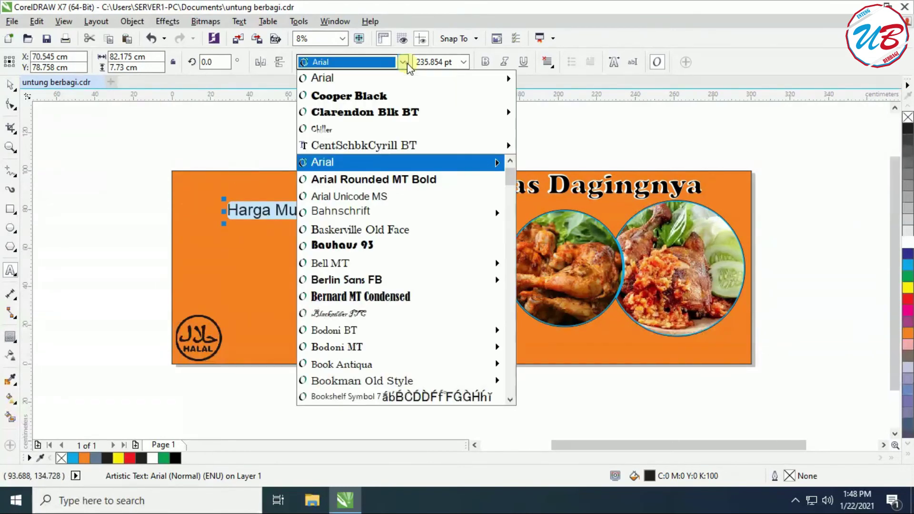
click(385, 98)
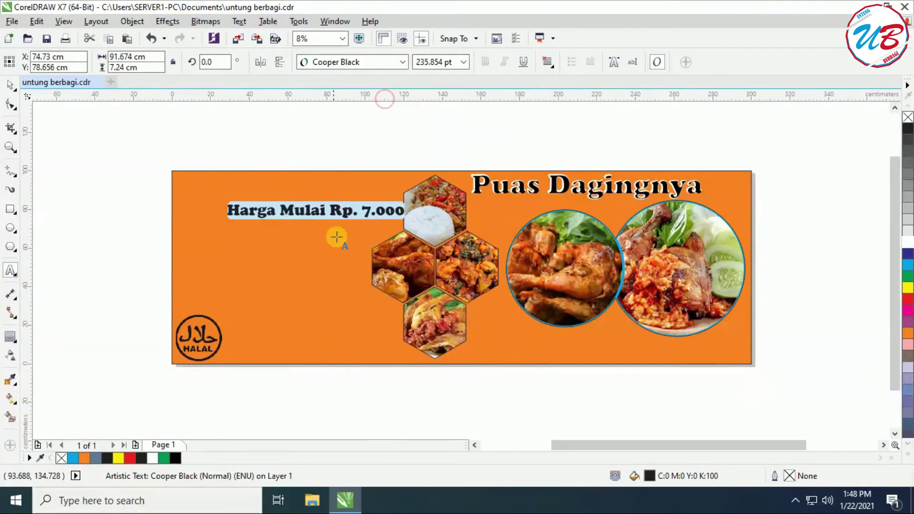
key(ctrl+space)
drag(220, 189, 167, 176)
key(Escape)
- Break the price text into two lines before "Rp." and move it between the banner's left edge and the hexagons
click(307, 205)
key(Return)
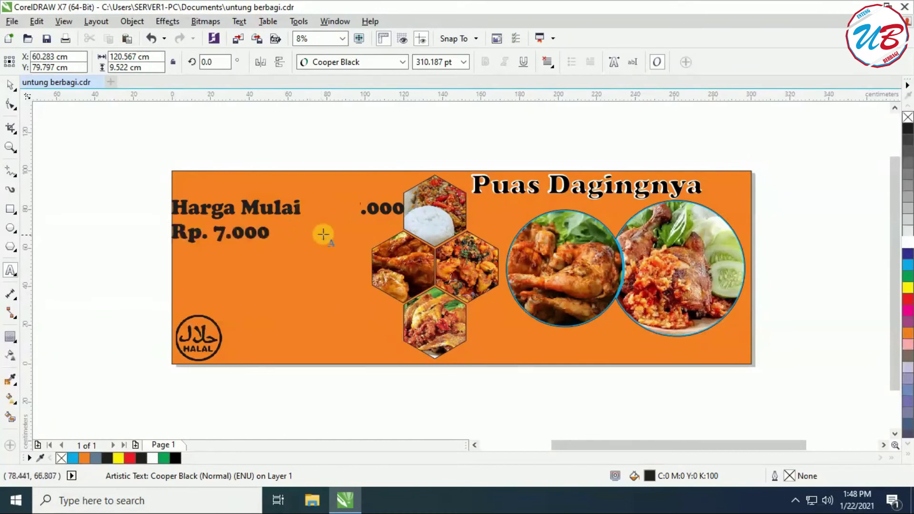
click(10, 85)
click(86, 155)
click(380, 209)
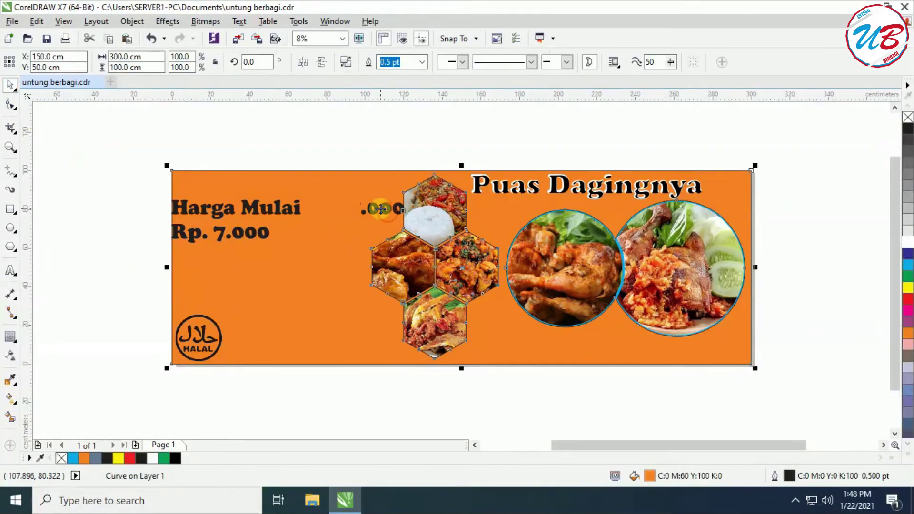
click(248, 238)
drag(237, 222, 296, 218)
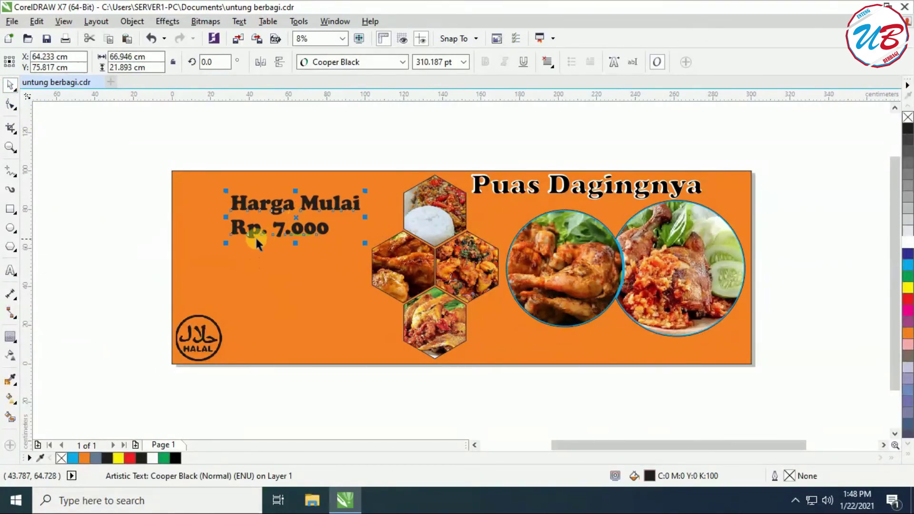
- Enlarge the two-line price text to about 503 pt, about 109 cm wide, and fit it between the banner's left edge and the hexagons
click(220, 244)
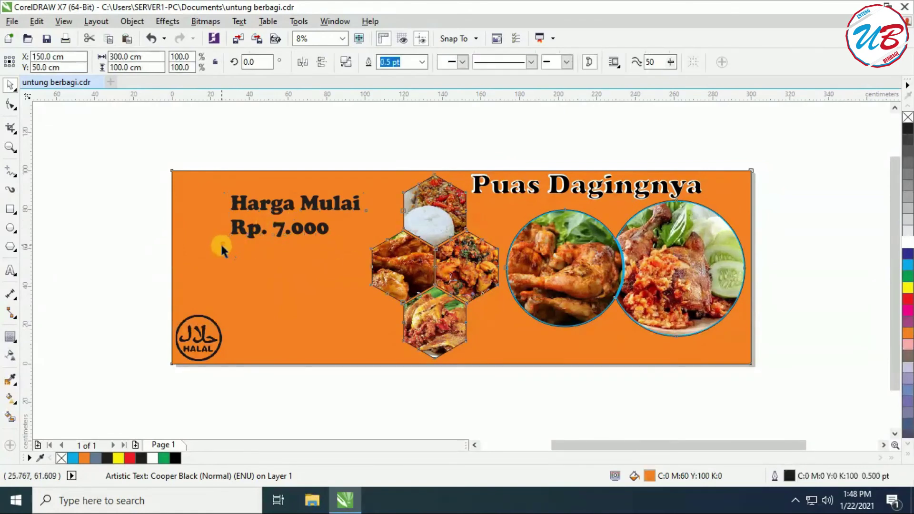
key(ctrl+z)
click(283, 232)
click(275, 233)
click(274, 234)
drag(228, 240, 129, 324)
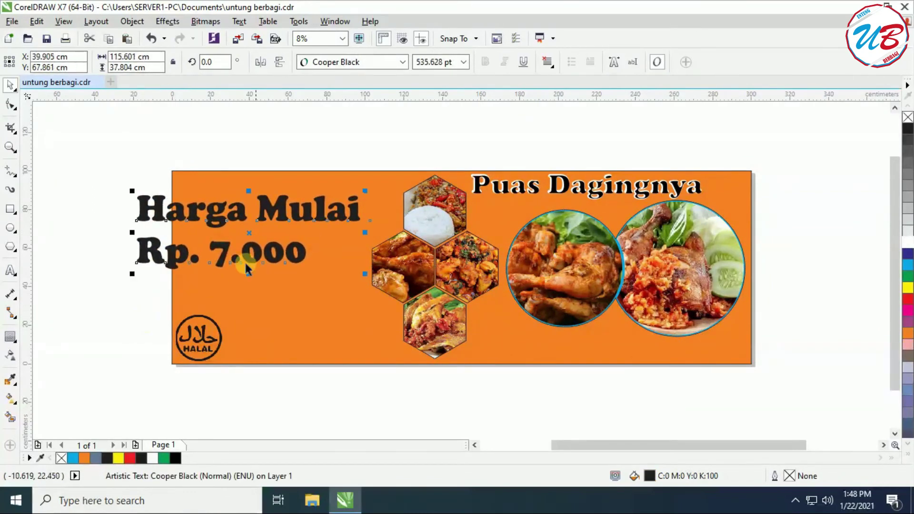
drag(247, 231, 288, 236)
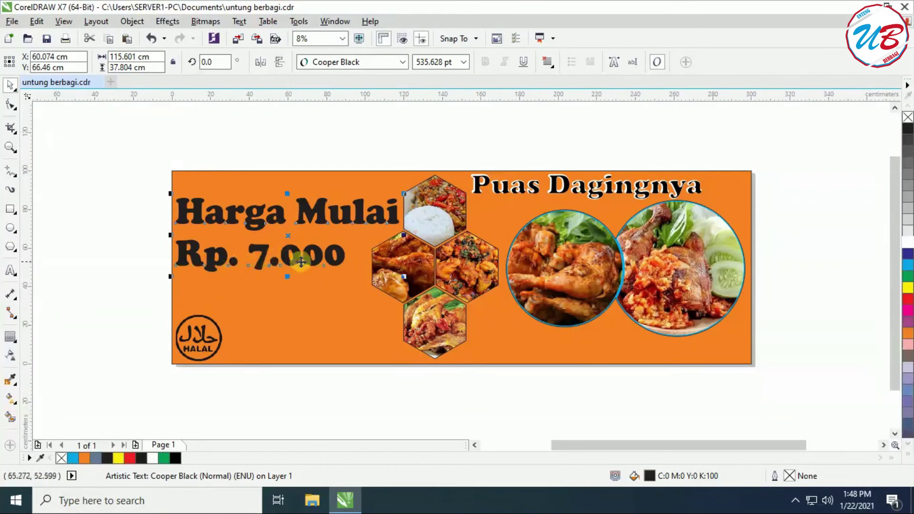
drag(404, 276, 391, 271)
- Indent the "Rp. 7.000" line so it is roughly centred under "Harga Mulai", and deselect the text
click(174, 245)
double_click(176, 248)
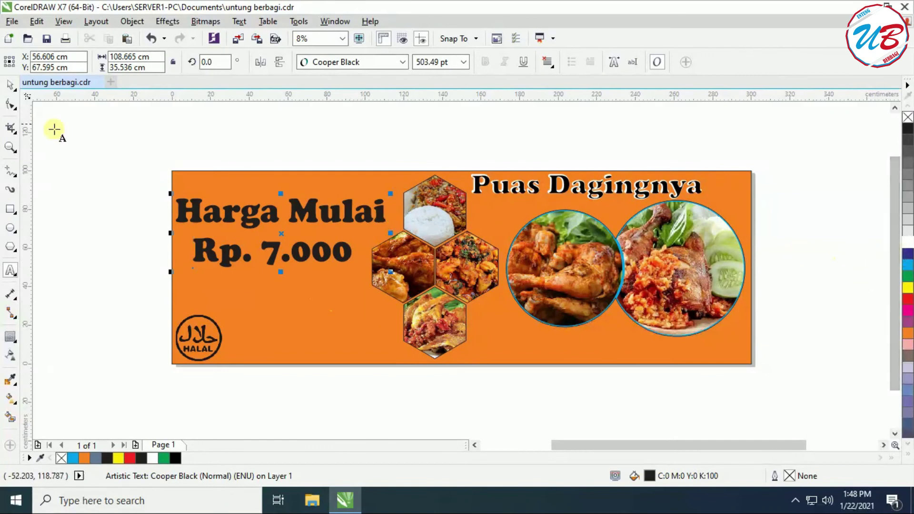
click(11, 86)
click(56, 125)
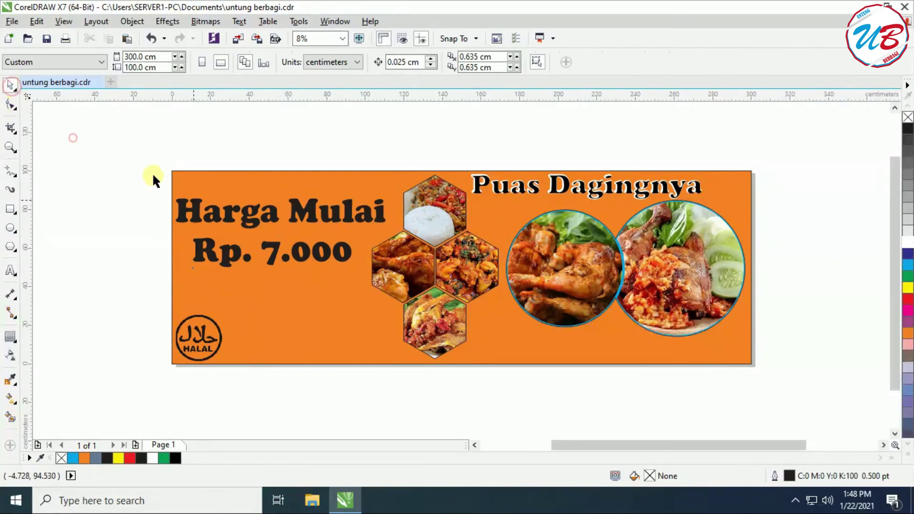
- Apply a one-step inside contour with a 1 cm offset to the "Harga Mulai Rp. 7.000" text
click(293, 218)
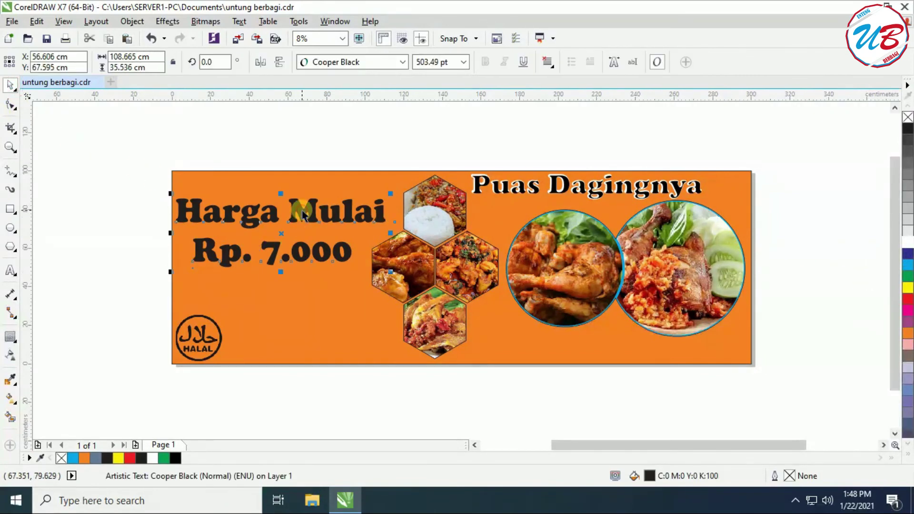
click(12, 337)
click(36, 351)
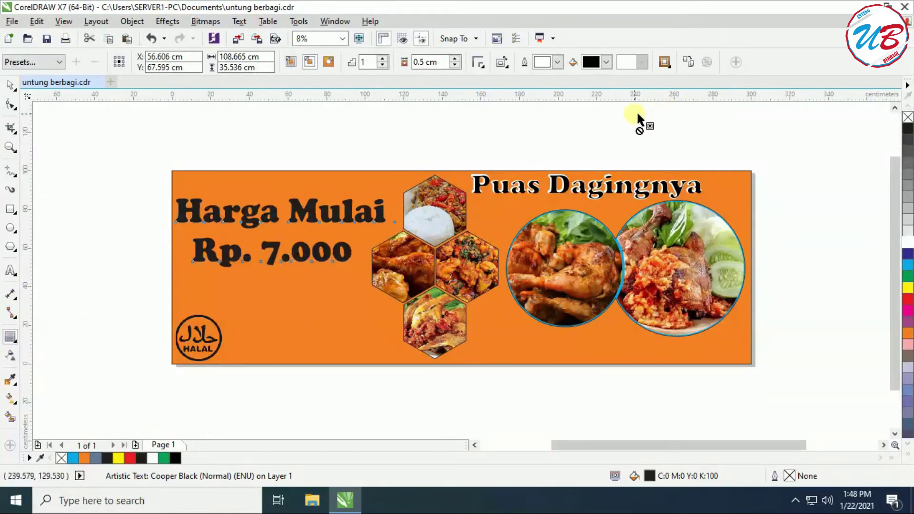
double_click(423, 61)
text(1)
key(Return)
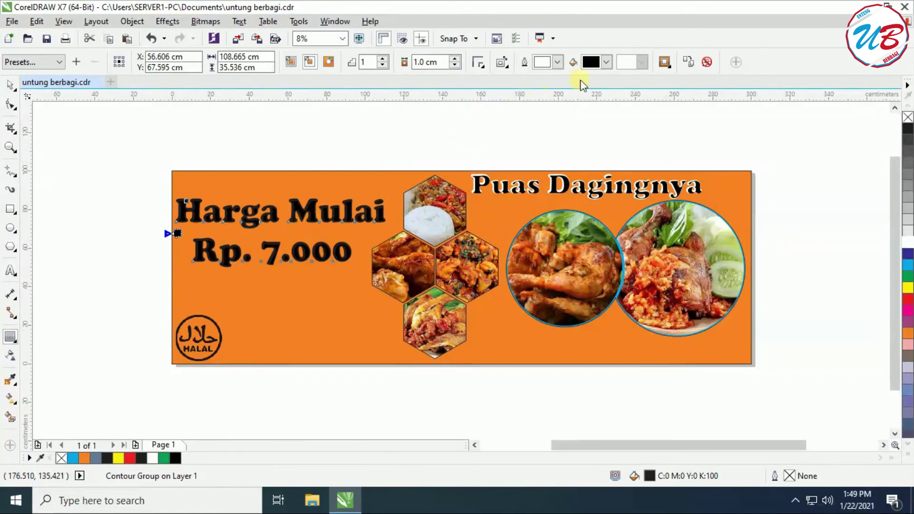
- Try a purple and a crimson contour fill on the "Harga Mulai Rp. 7.000" text
click(593, 64)
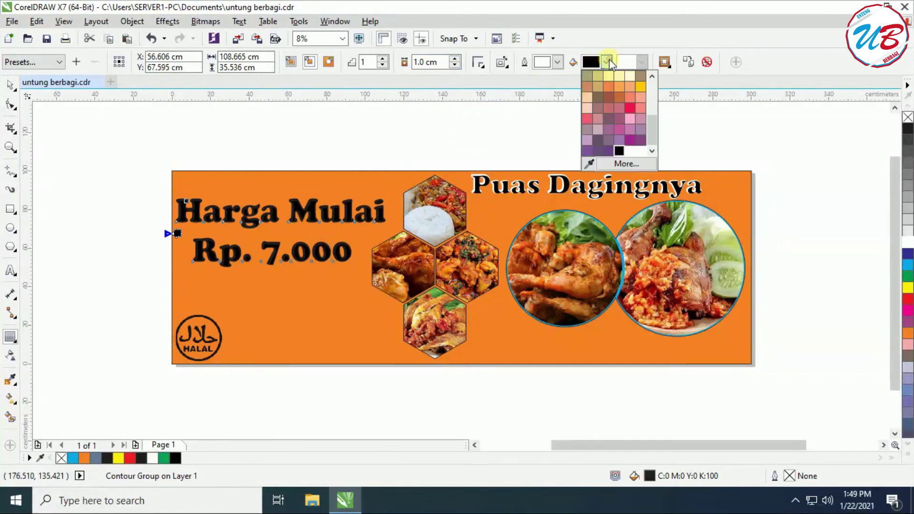
click(609, 150)
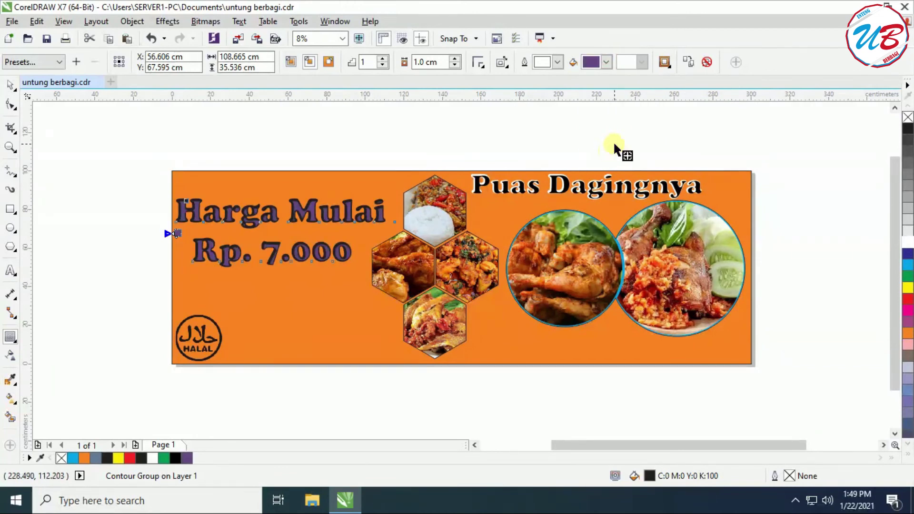
click(610, 62)
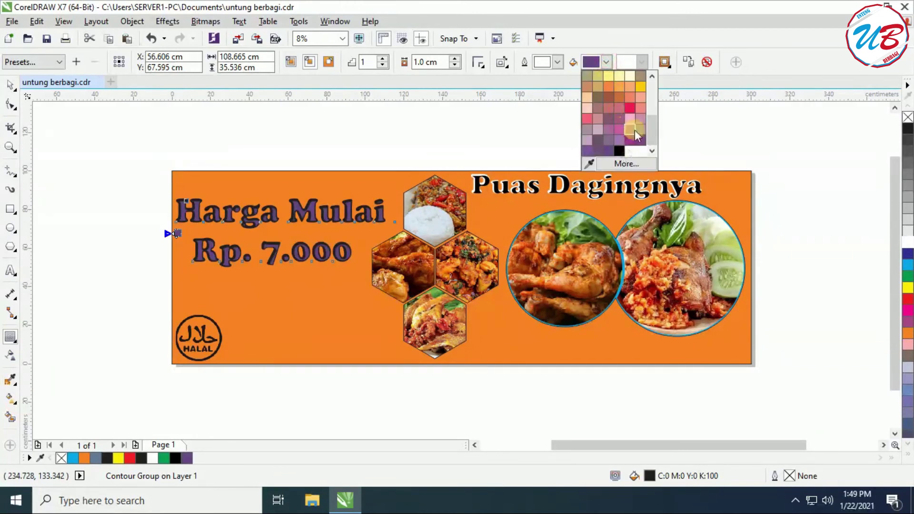
click(631, 107)
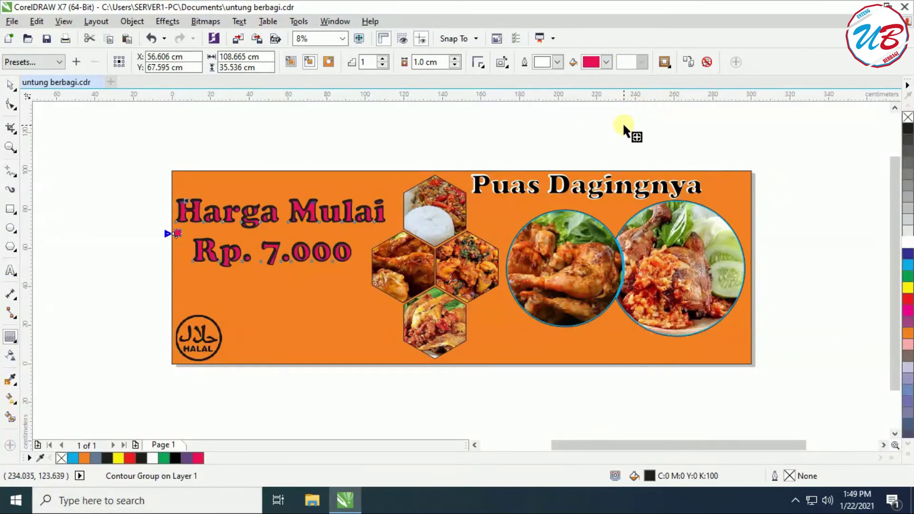
- Set the contour offset of the "Harga Mulai Rp. 7.000" text to 0.7 cm
double_click(425, 61)
text(0)
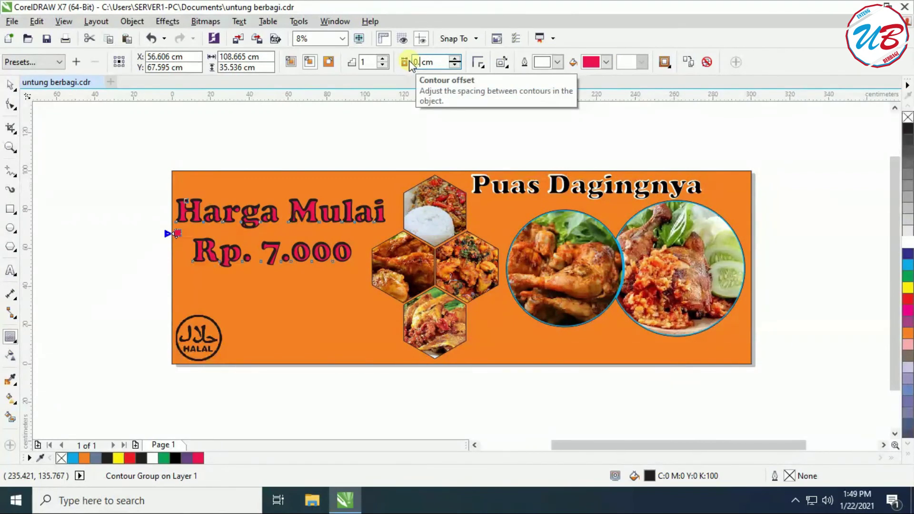
text(.700)
key(Return)
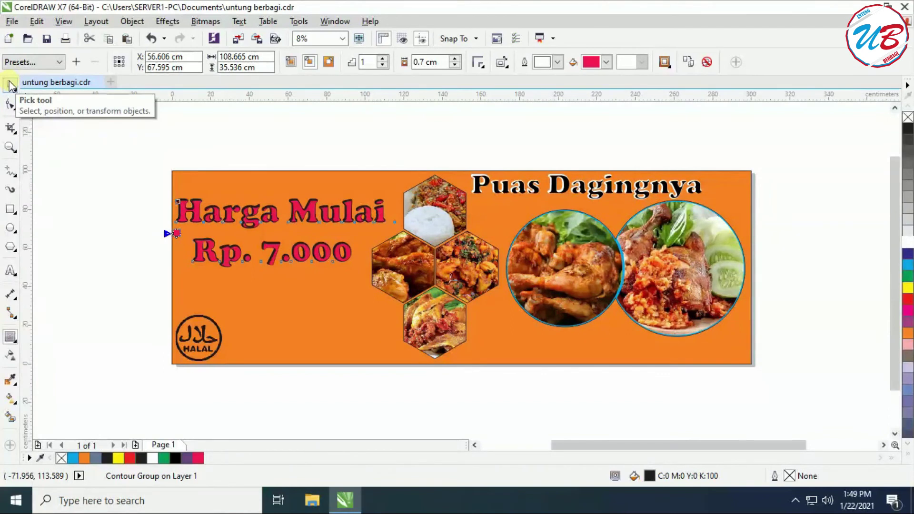
- Change the contour fill of the "Harga Mulai Rp. 7.000" text to blue and deselect it
click(607, 62)
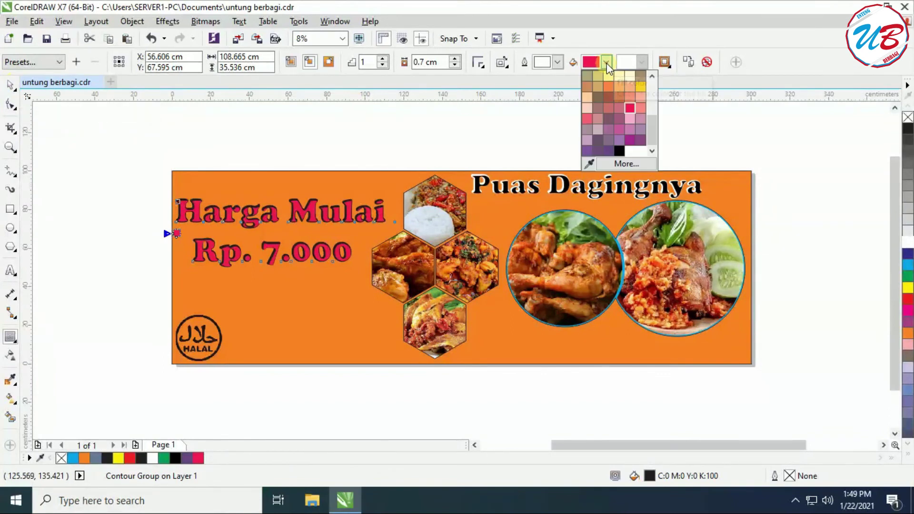
drag(652, 143, 652, 120)
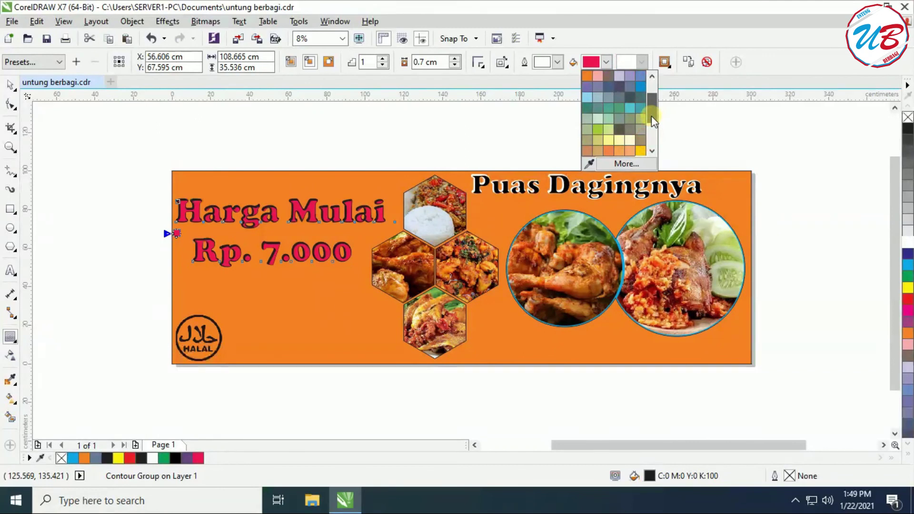
click(637, 87)
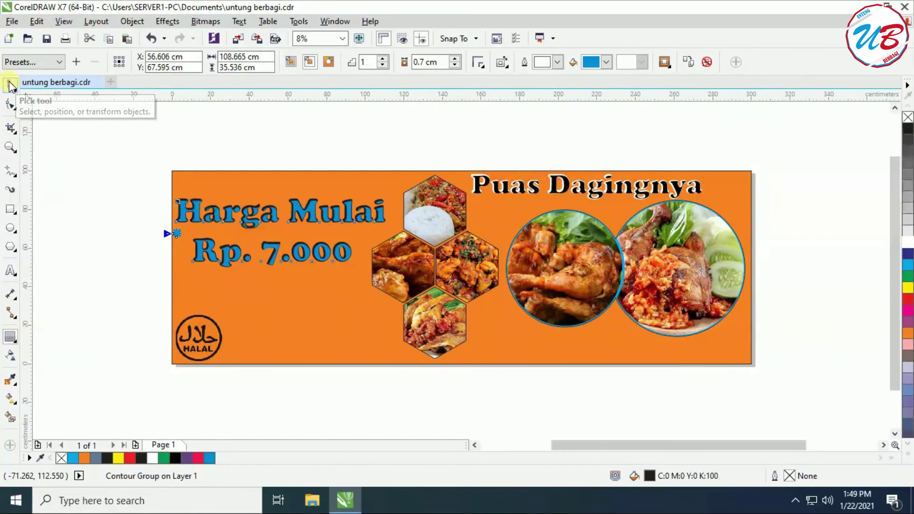
click(123, 155)
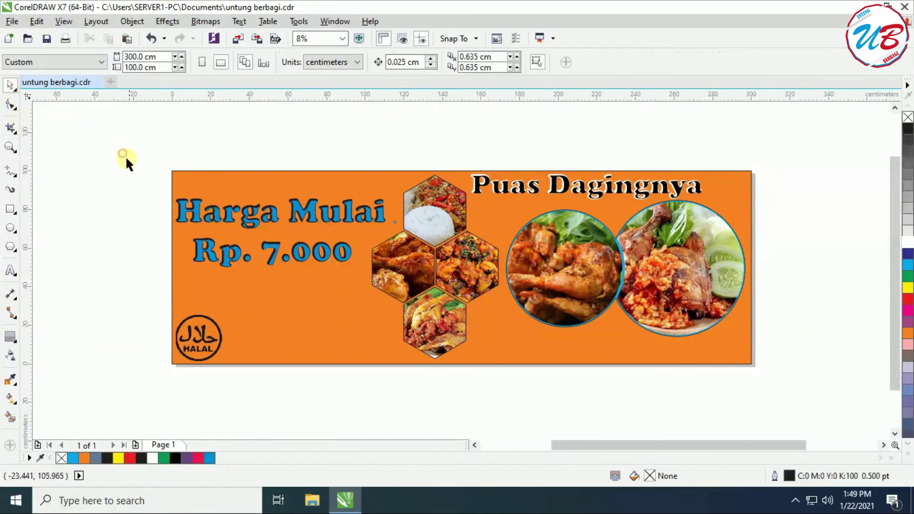
- Reposition the contoured price text and scale it to about 114 cm wide, filling the space between the banner's left edge and the hexagons
click(275, 209)
drag(280, 233, 289, 248)
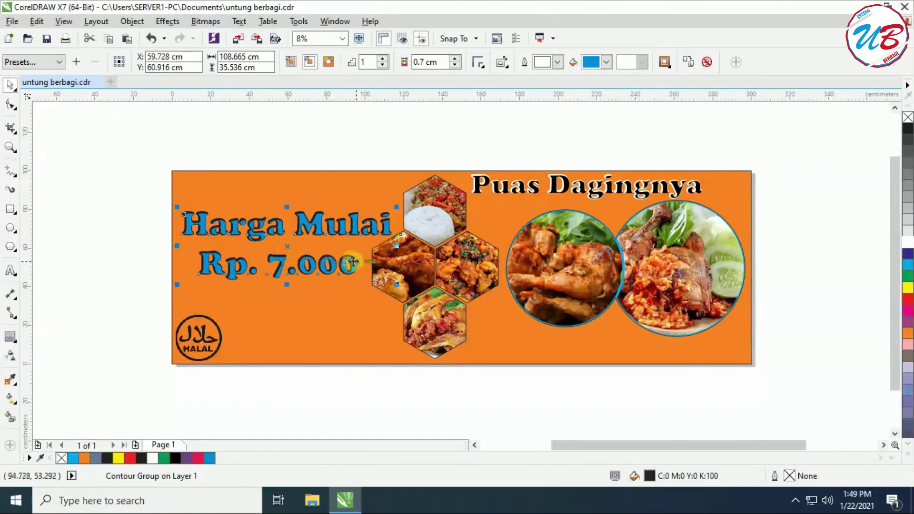
mouse_move(287, 248)
mouse_down()
mouse_move(280, 258)
mouse_move(286, 234)
mouse_up()
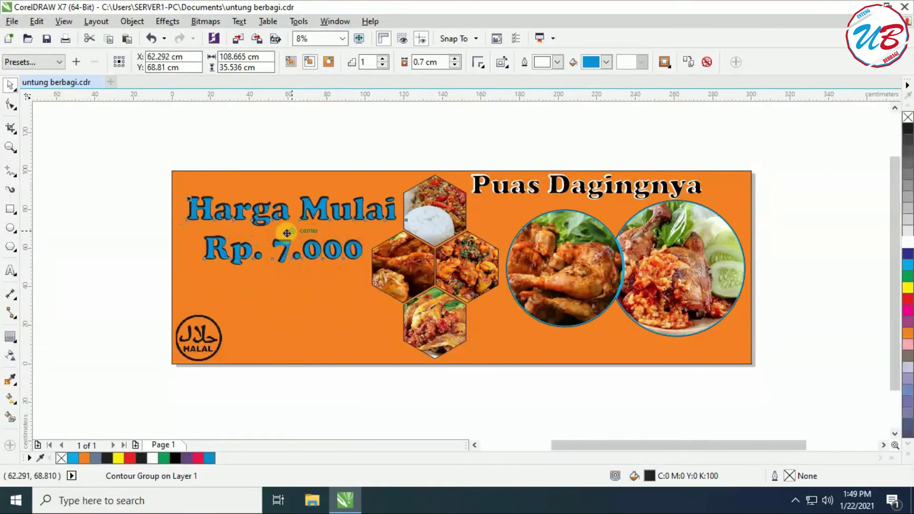
mouse_move(180, 270)
mouse_down()
mouse_move(166, 281)
mouse_move(174, 282)
mouse_up()
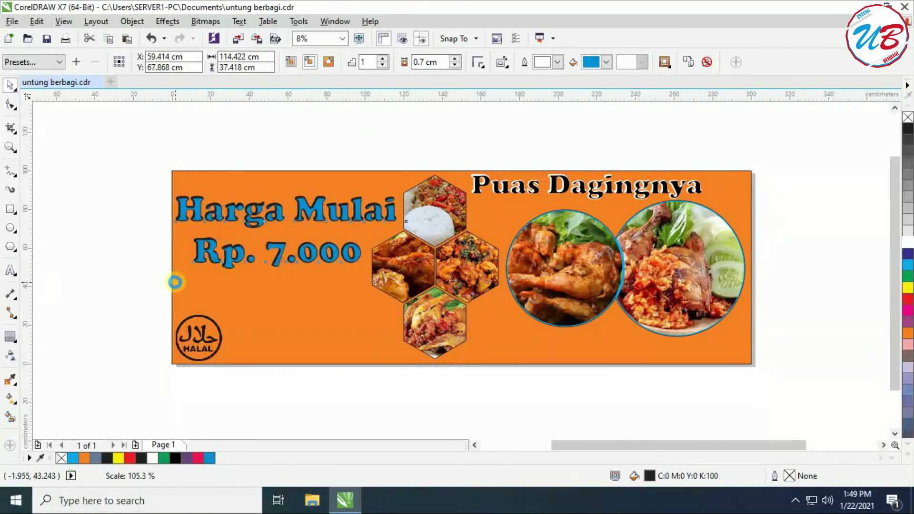
click(819, 221)
mouse_move(892, 286)
mouse_down()
mouse_move(889, 308)
mouse_move(888, 287)
mouse_up()
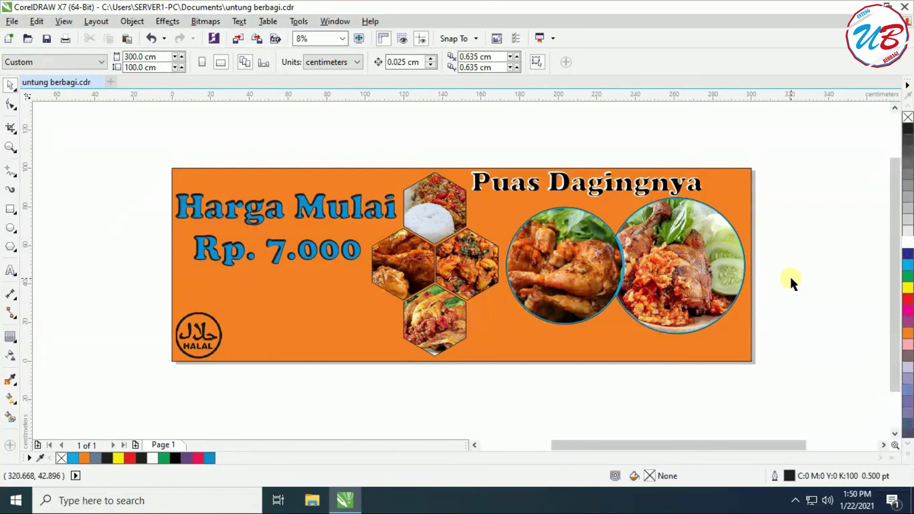
scroll(790, 275, up, 1)
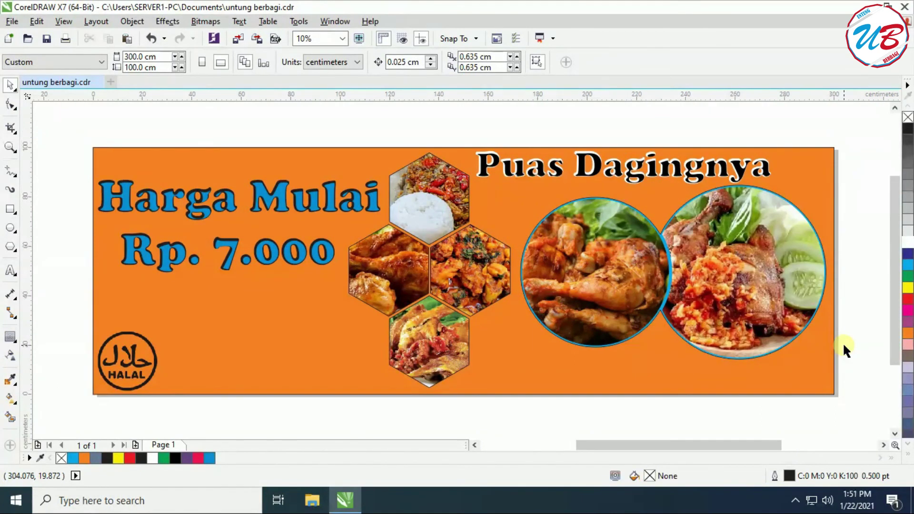